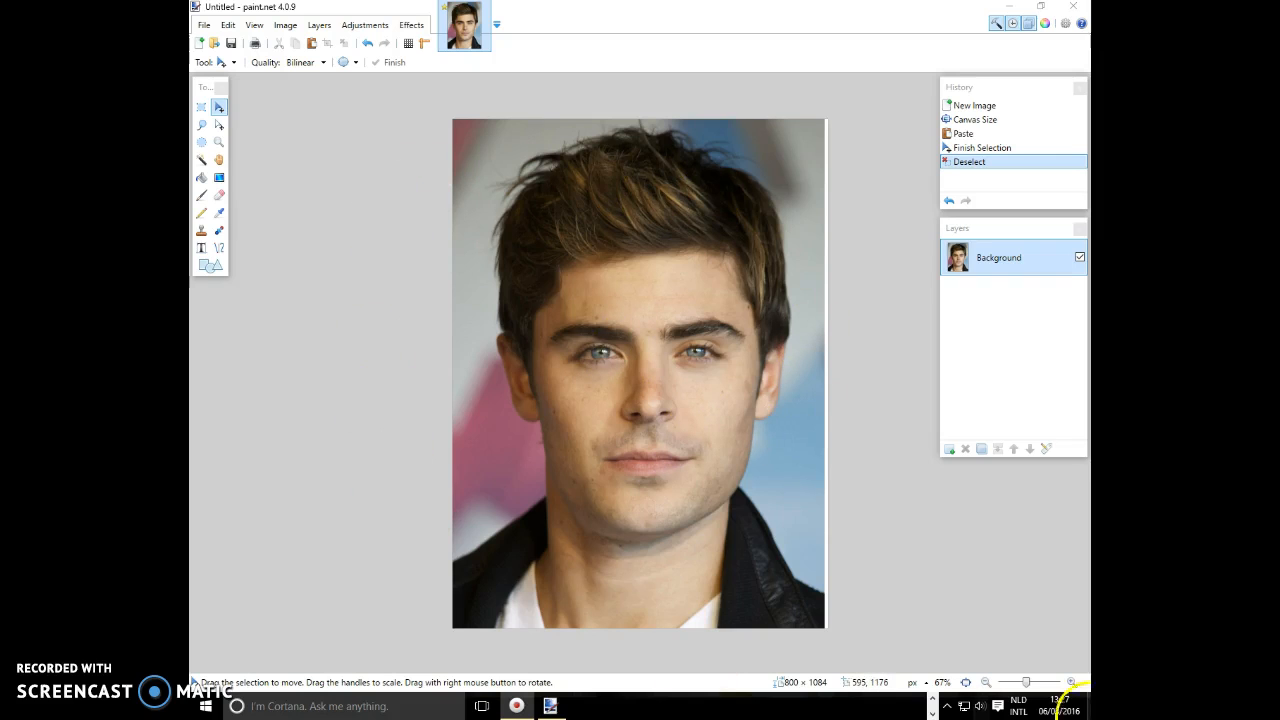
left_click(1071, 682)
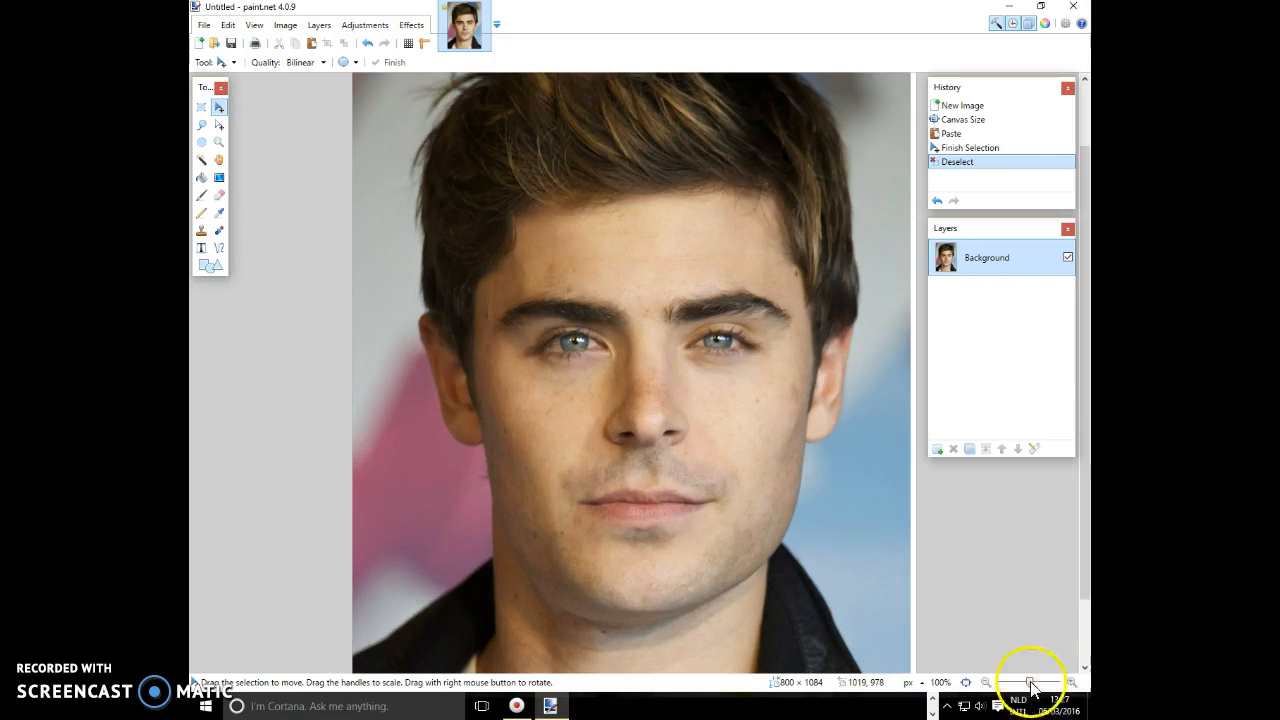
left_click(985, 682)
left_click(985, 682)
left_click(985, 682)
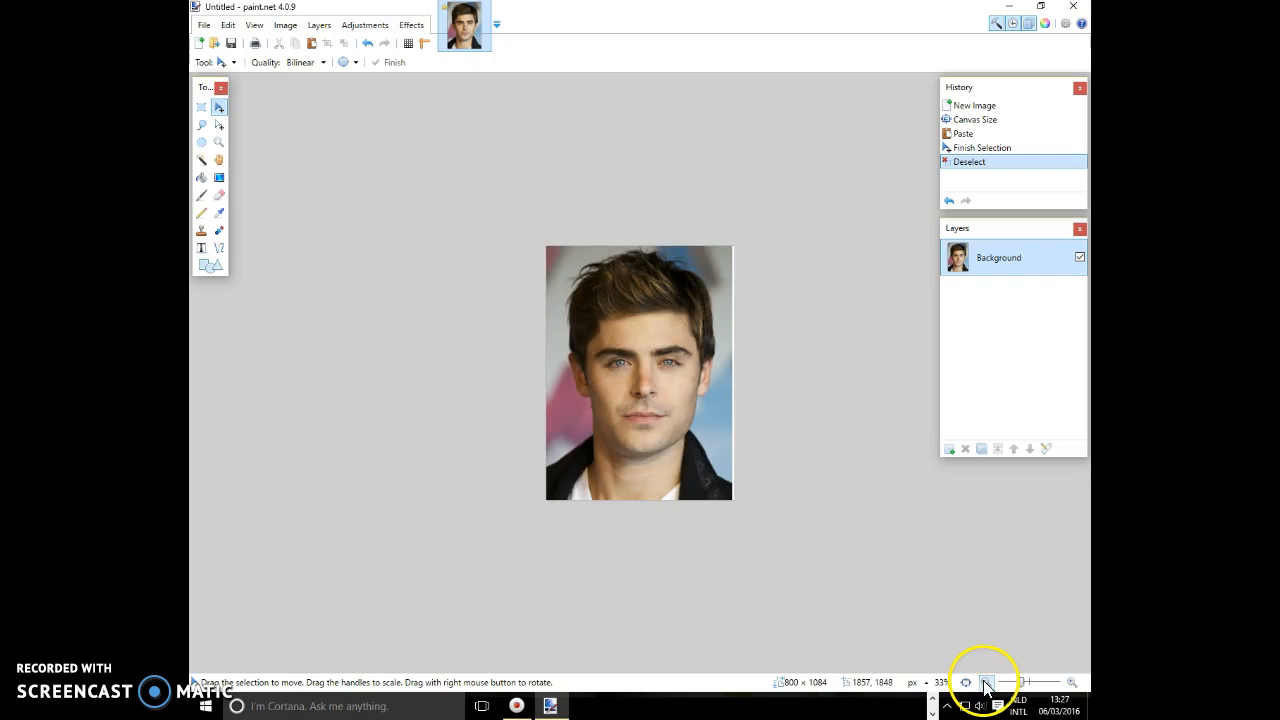
left_click(1071, 682)
left_click(1071, 682)
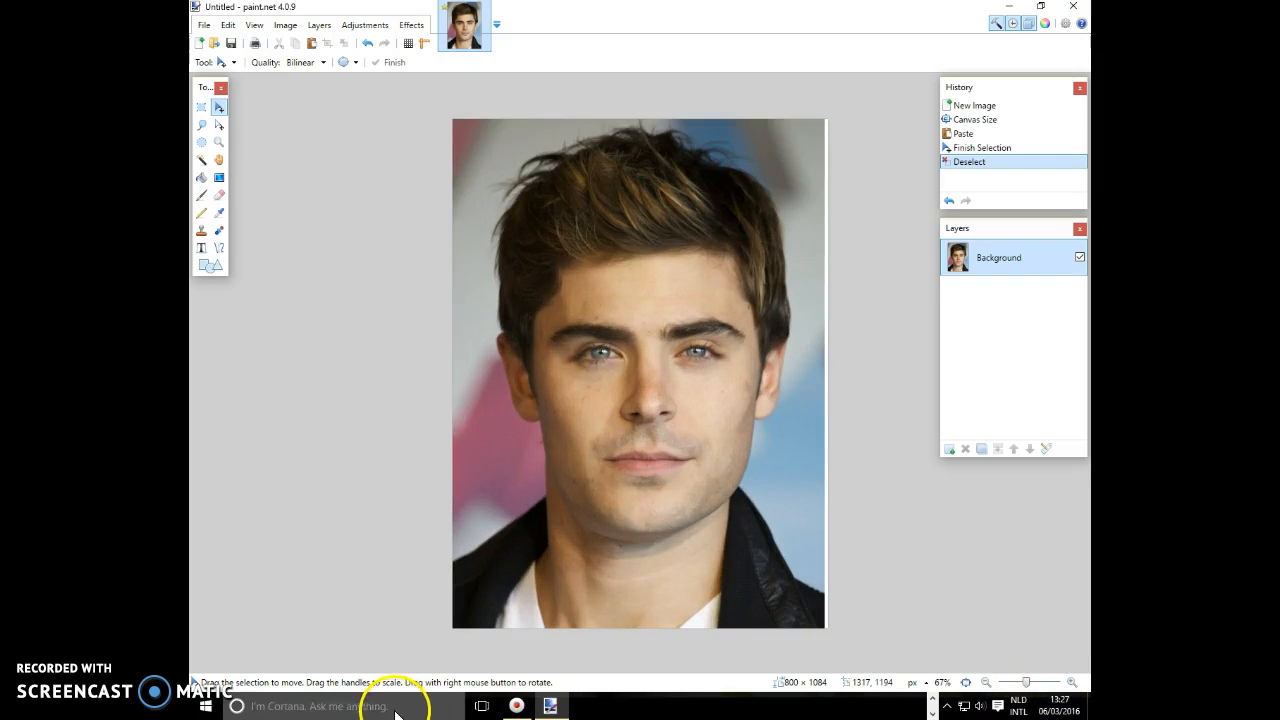
- Apply a Bulge distortion of 81 to the eye on the right side of the portrait, centred at 0.30, -0.09
left_click(367, 28)
mouse_move(416, 33)
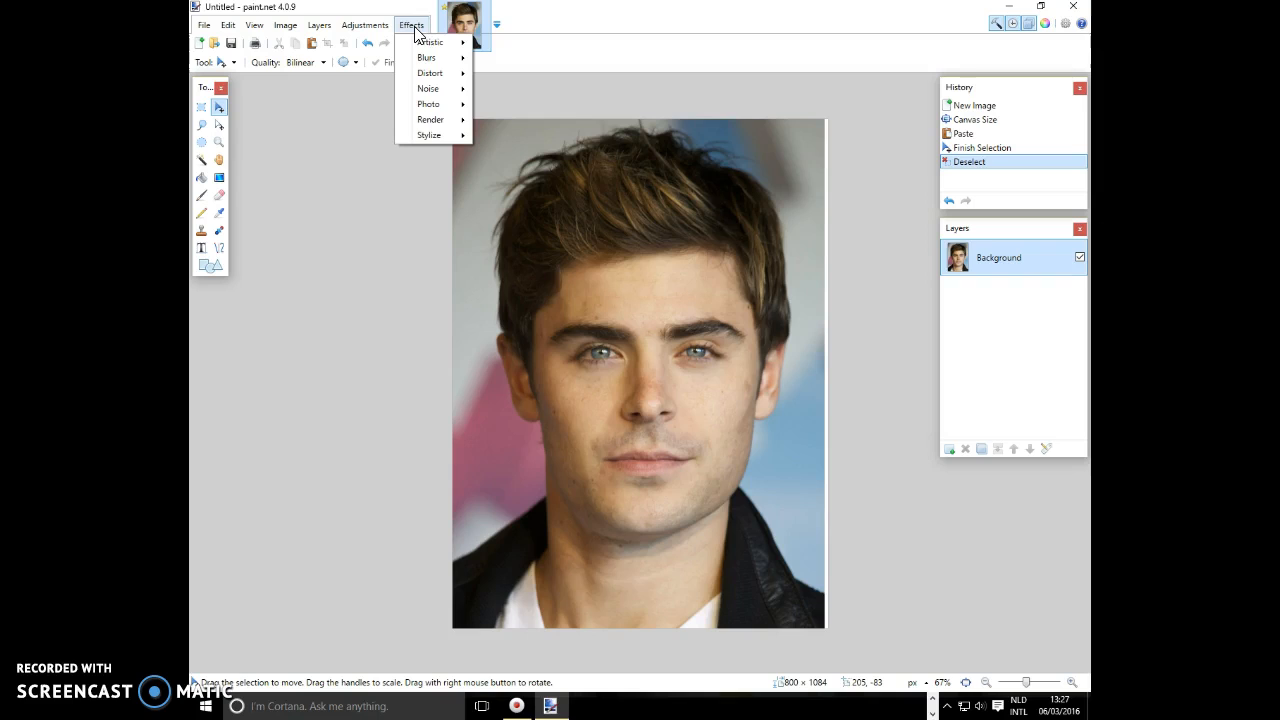
left_click(429, 75)
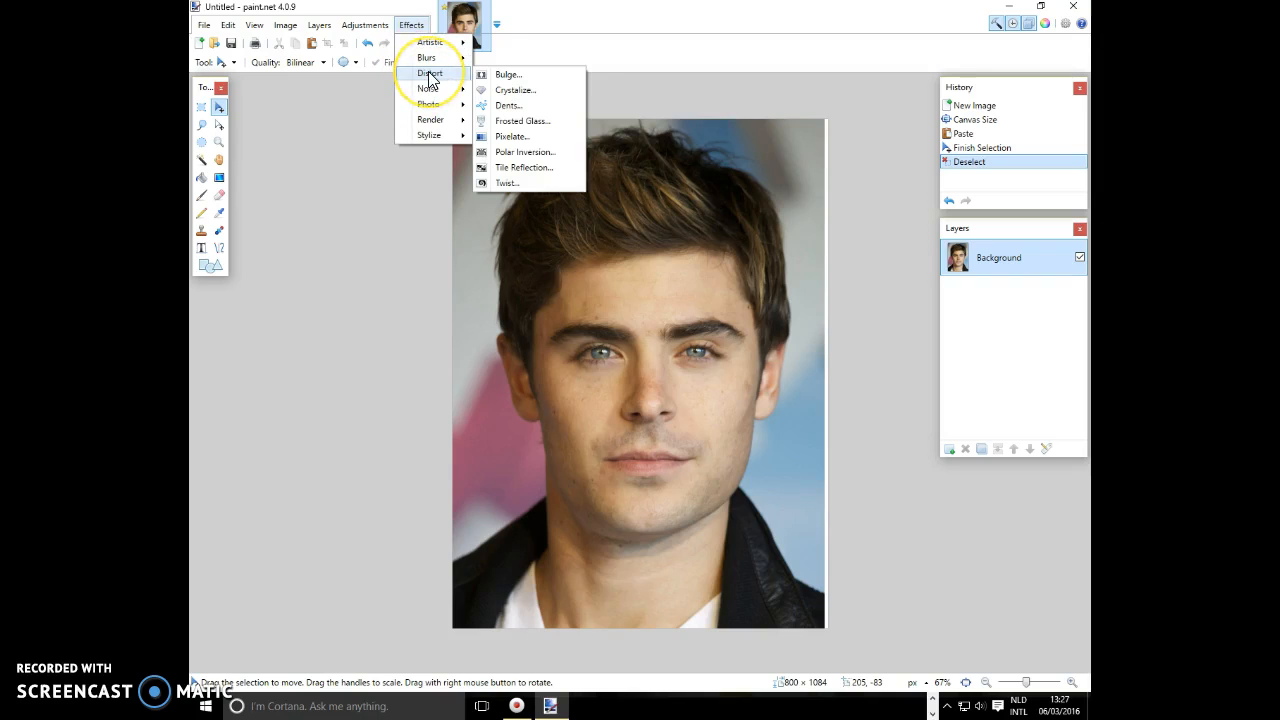
left_click(507, 75)
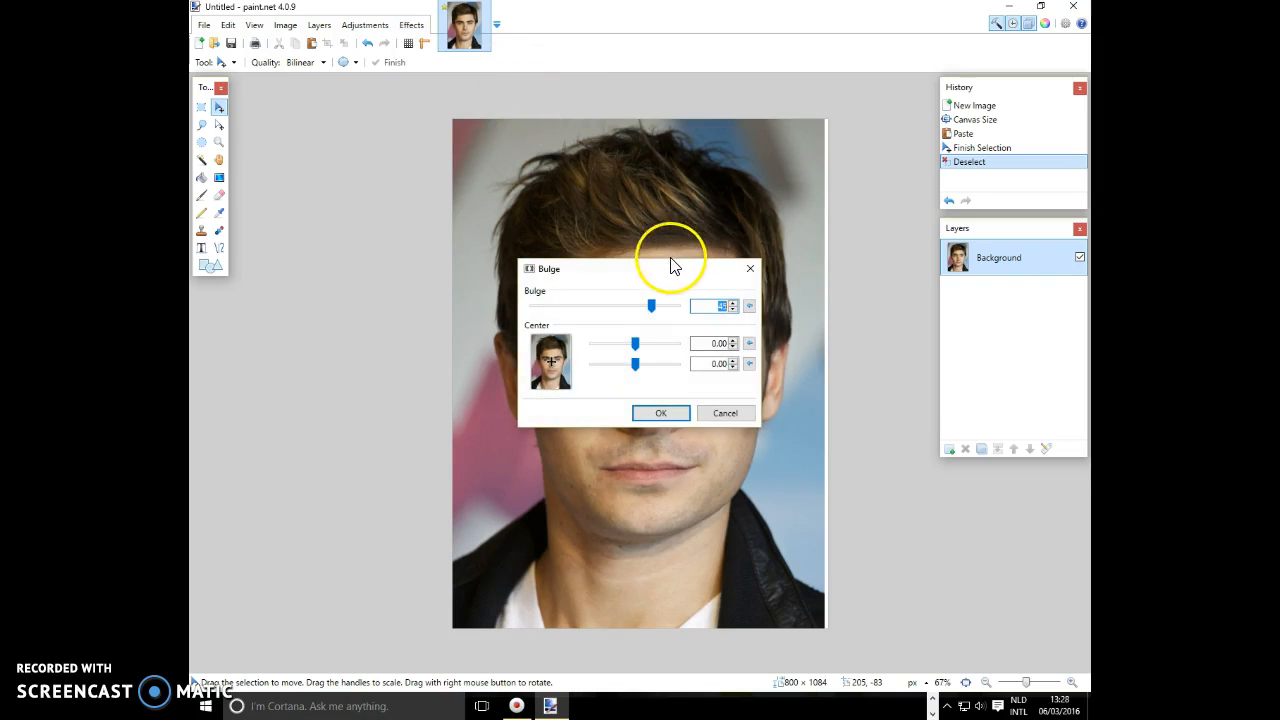
left_click_drag(668, 270, 344, 301)
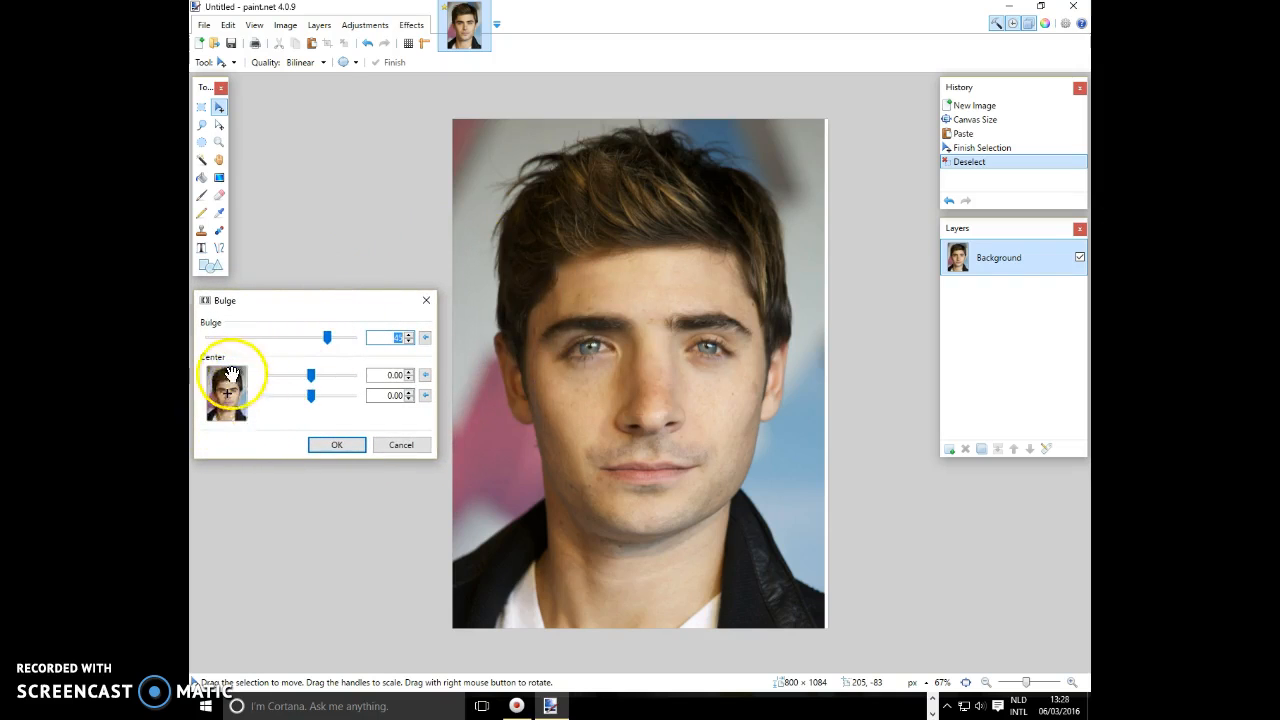
mouse_move(228, 398)
left_mouse_down()
mouse_move(241, 410)
mouse_move(226, 396)
mouse_move(248, 390)
mouse_move(233, 392)
left_mouse_up()
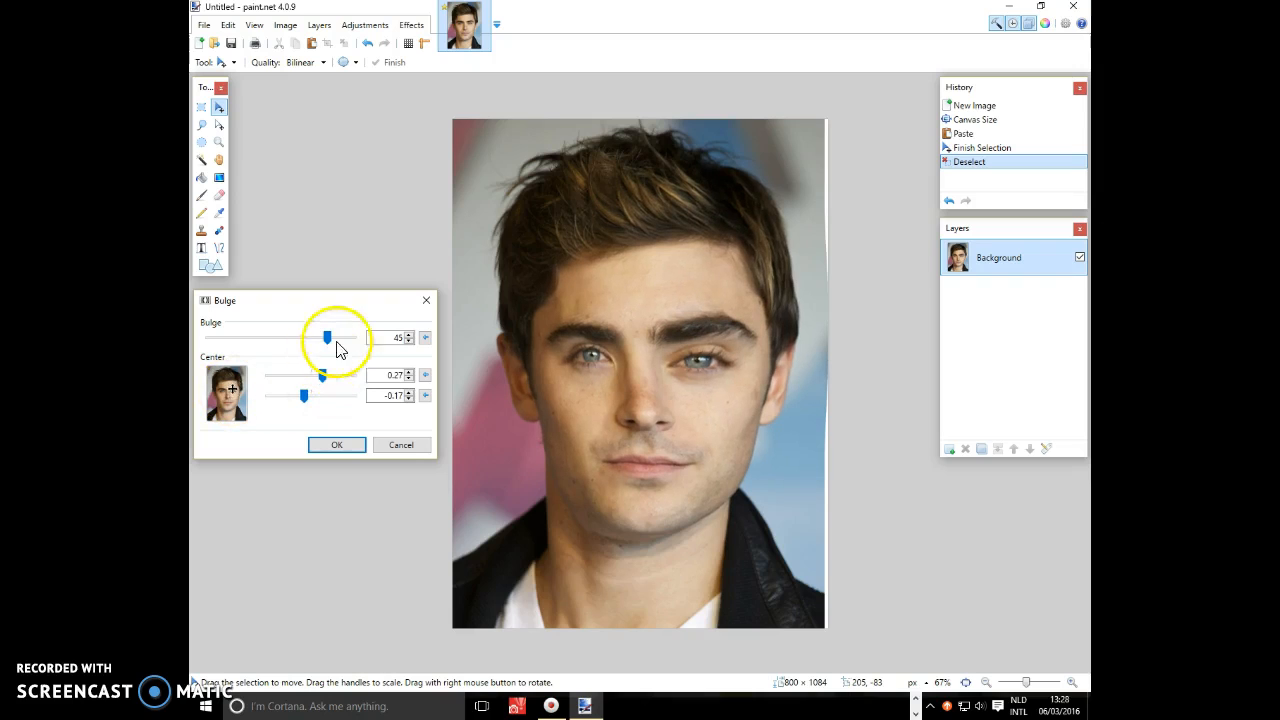
mouse_move(364, 340)
left_mouse_down()
mouse_move(329, 342)
mouse_move(350, 345)
left_mouse_up()
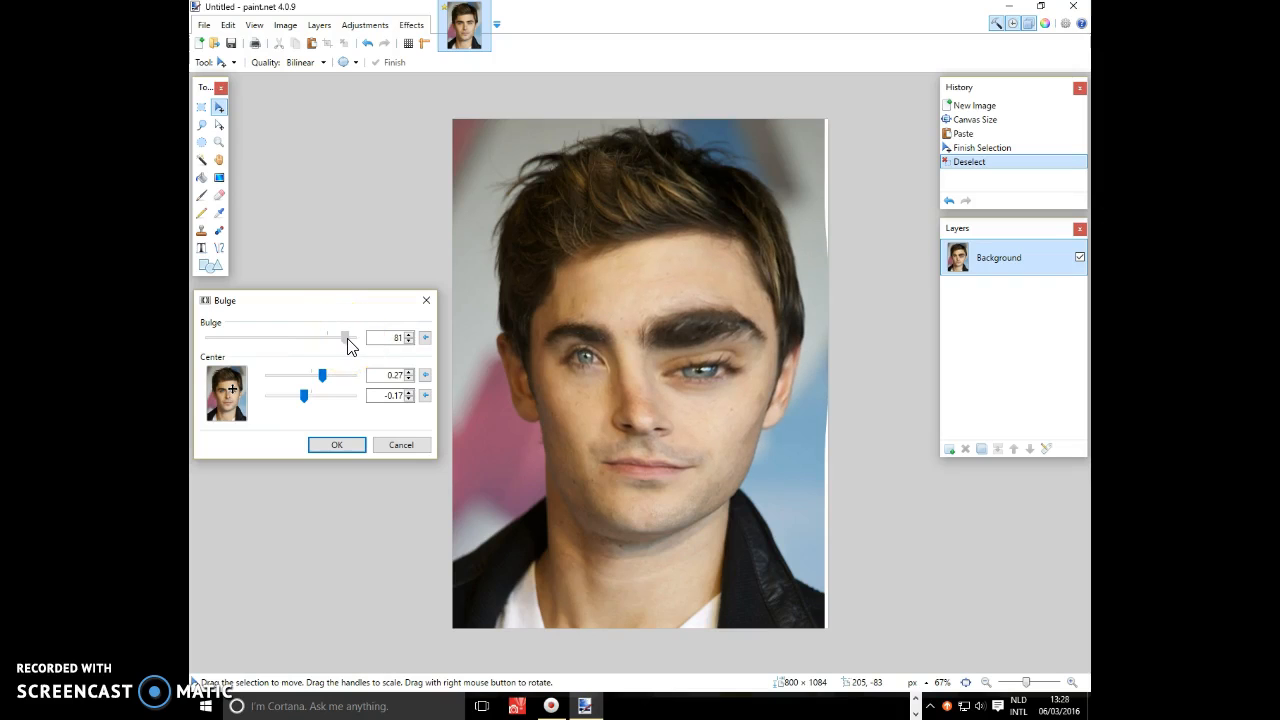
left_click_drag(350, 345, 350, 345)
left_click(701, 344)
left_click_drag(232, 391, 234, 393)
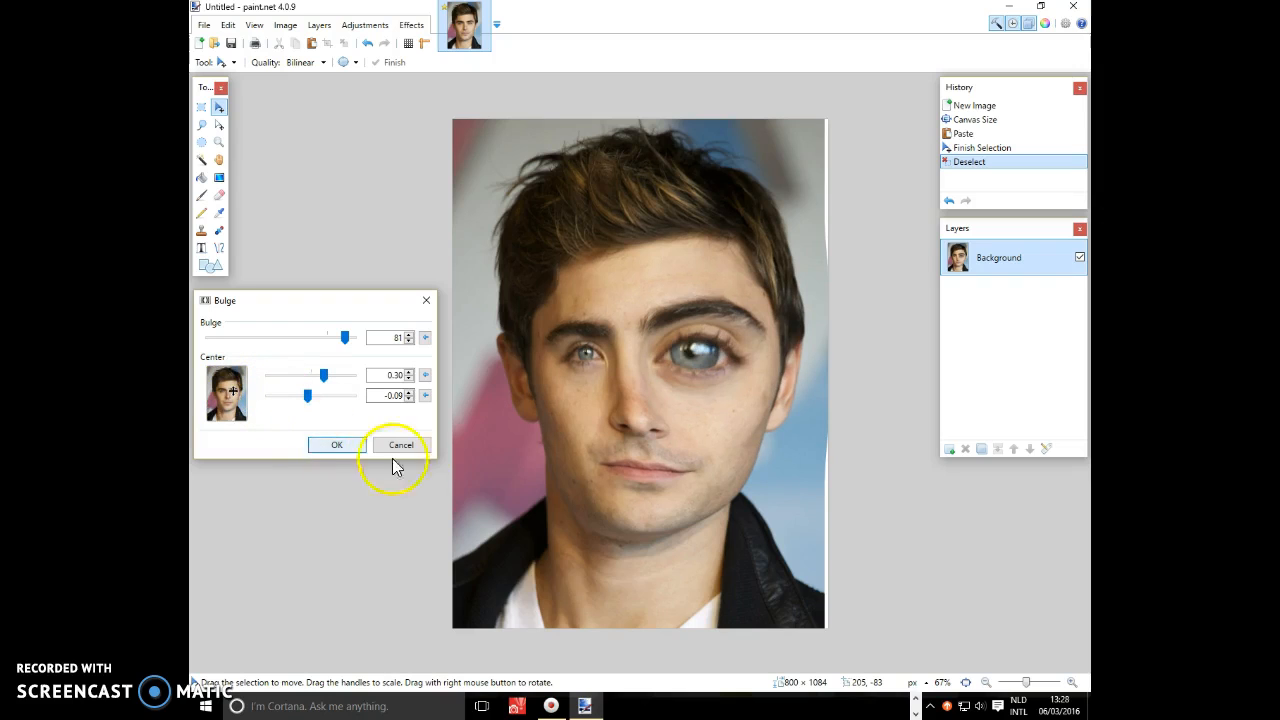
left_click(349, 445)
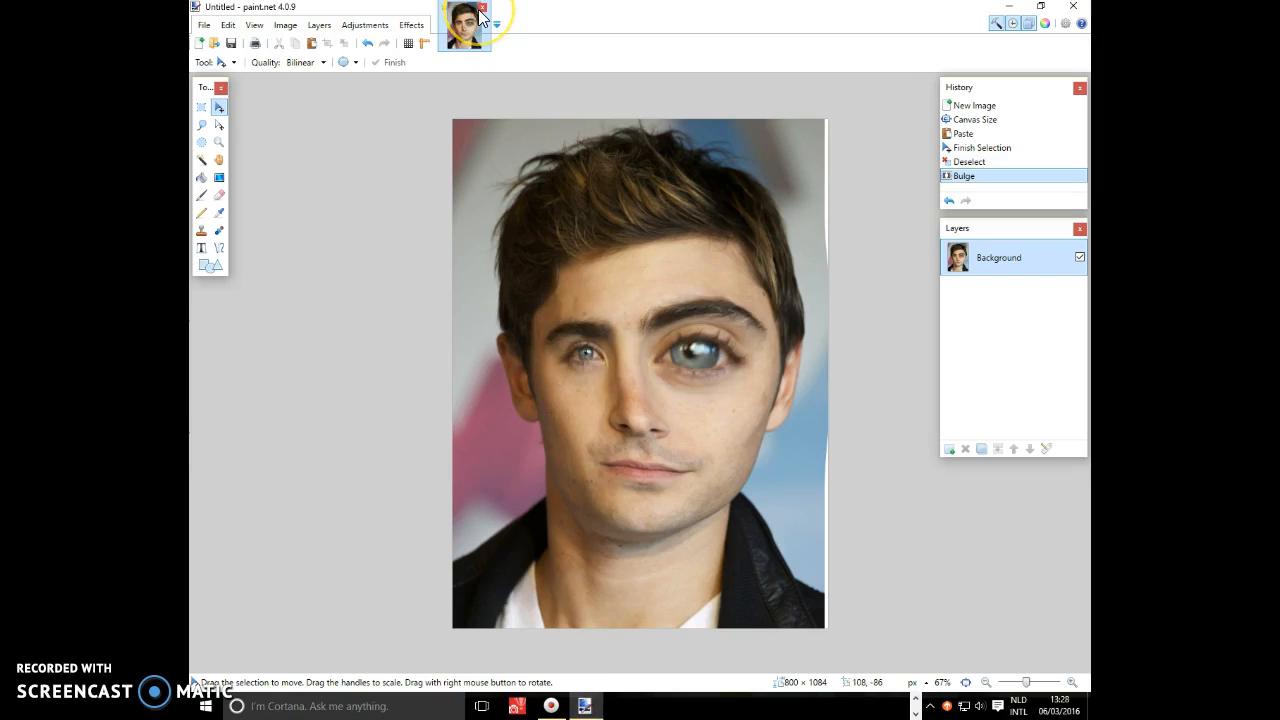
- Apply a second Bulge distortion of 81 to the other eye, centred at -0.34, -0.09
left_click(410, 25)
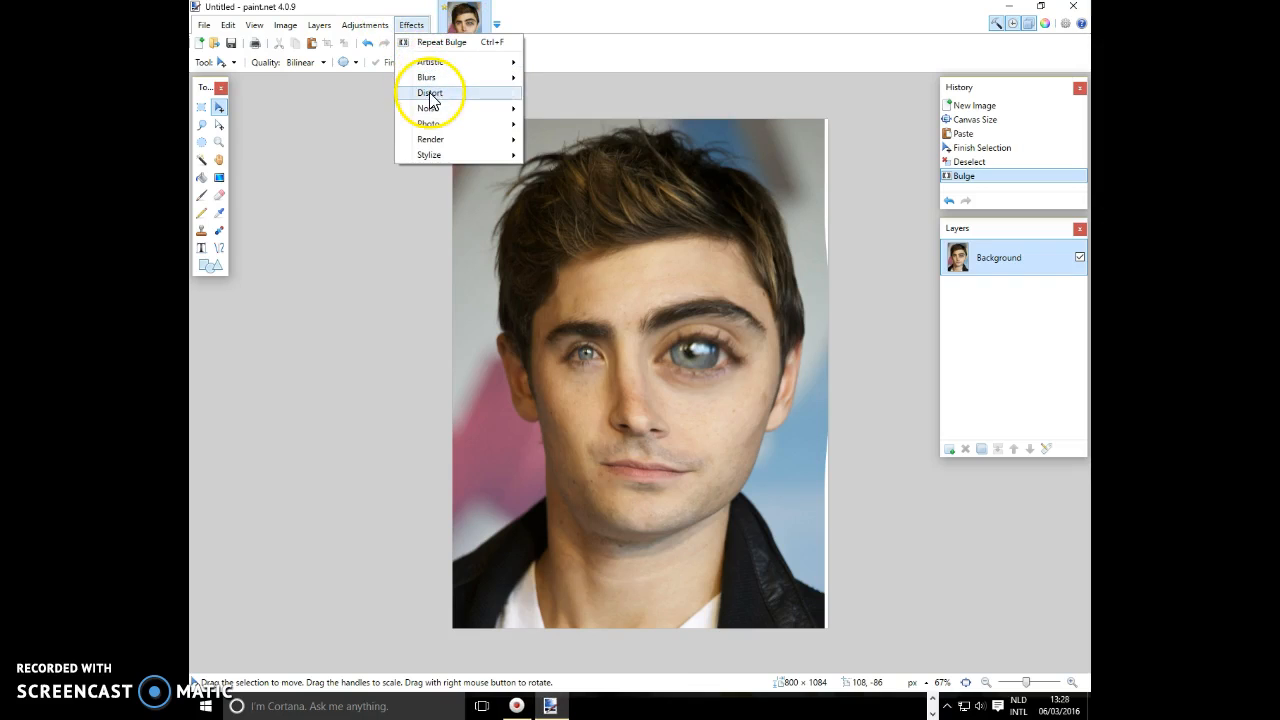
mouse_move(430, 95)
left_click(559, 93)
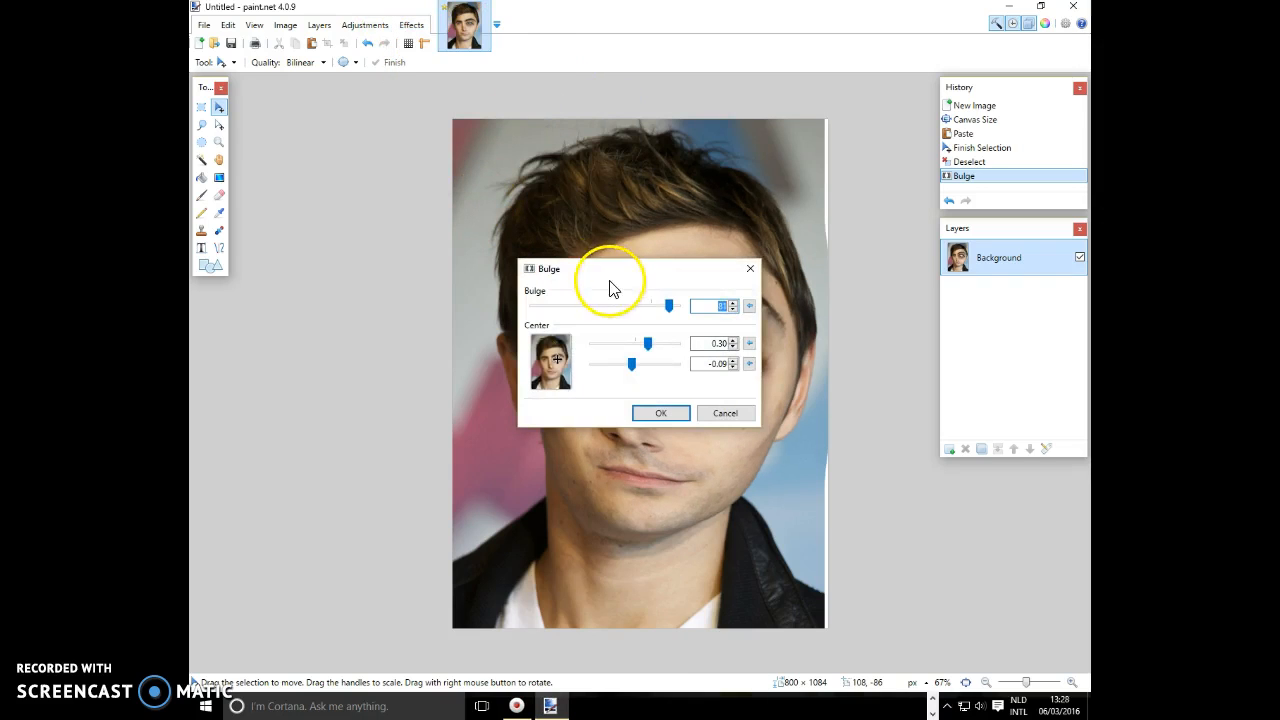
left_click_drag(620, 274, 331, 312)
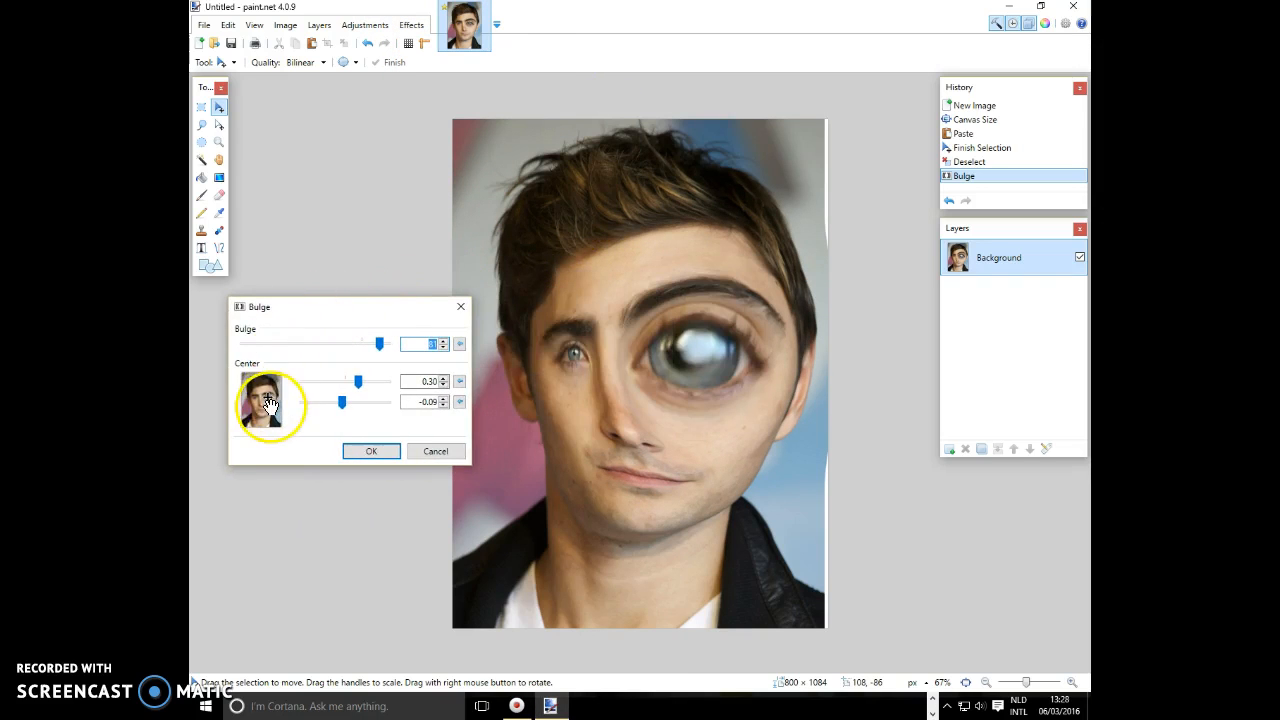
left_click_drag(266, 399, 258, 399)
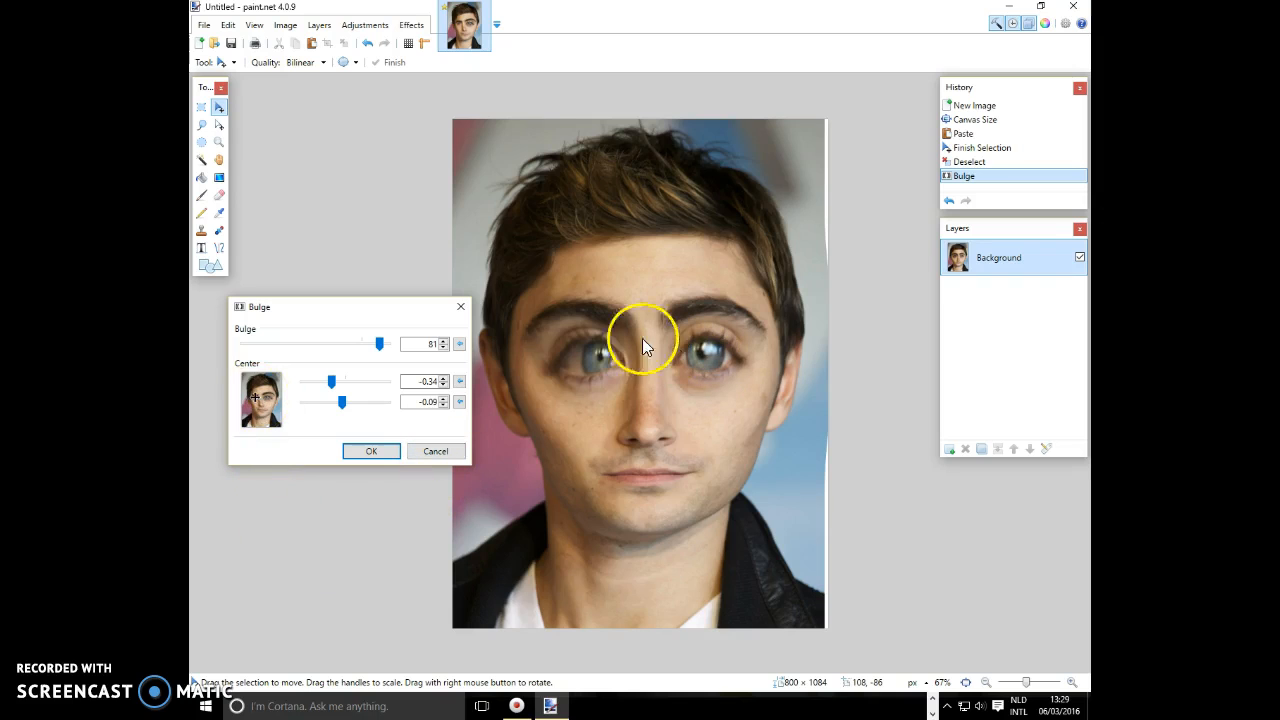
left_click(364, 452)
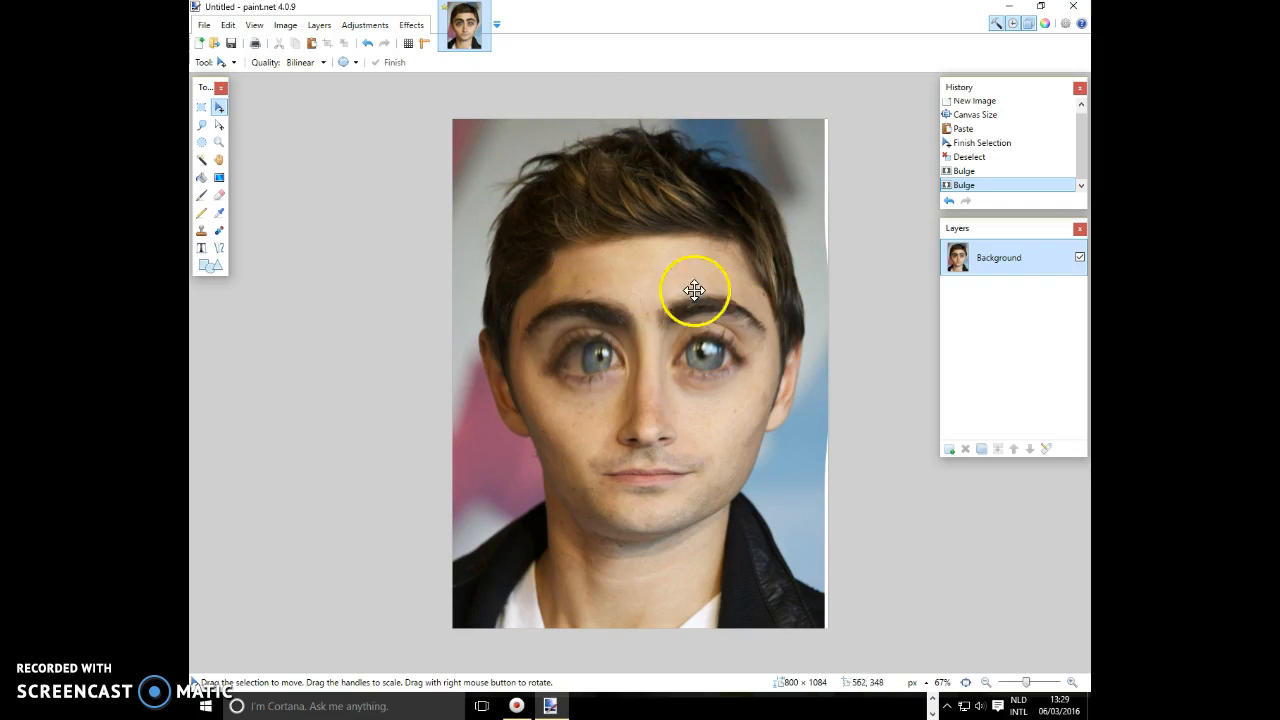
- Apply a Bulge distortion of 100 to the forehead, centred at 0.05, -0.51
left_click(410, 28)
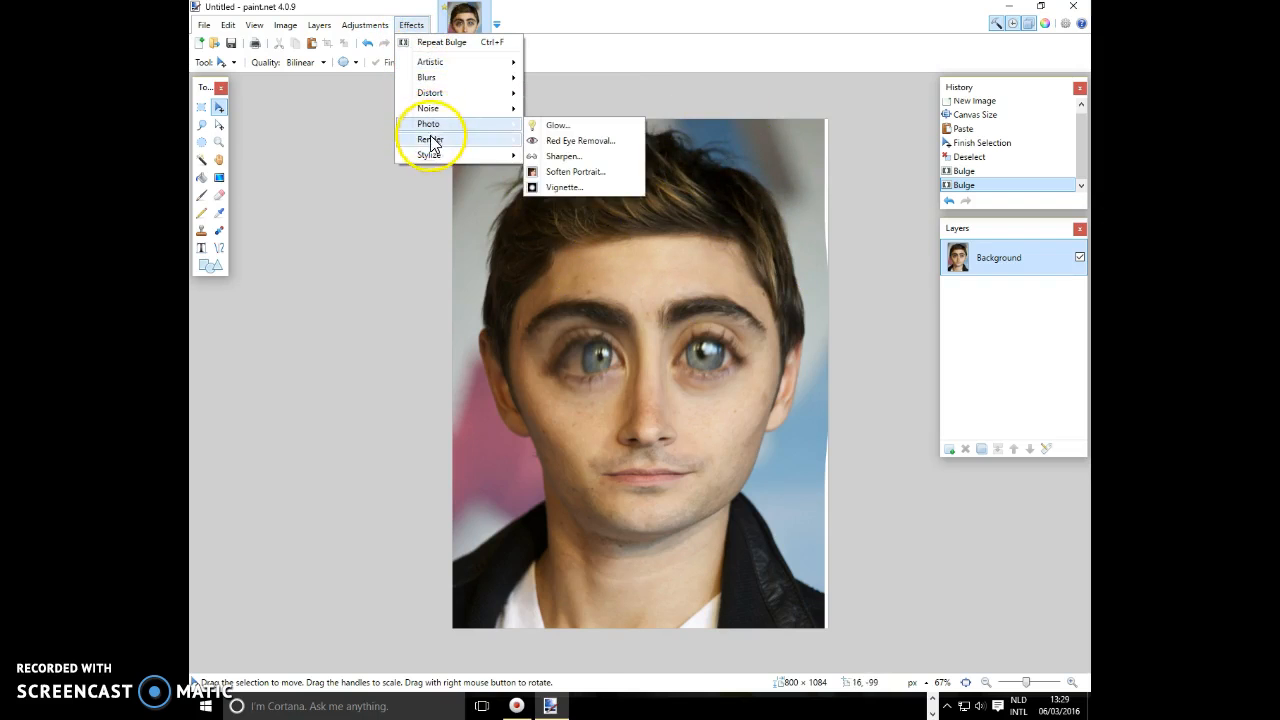
mouse_move(430, 93)
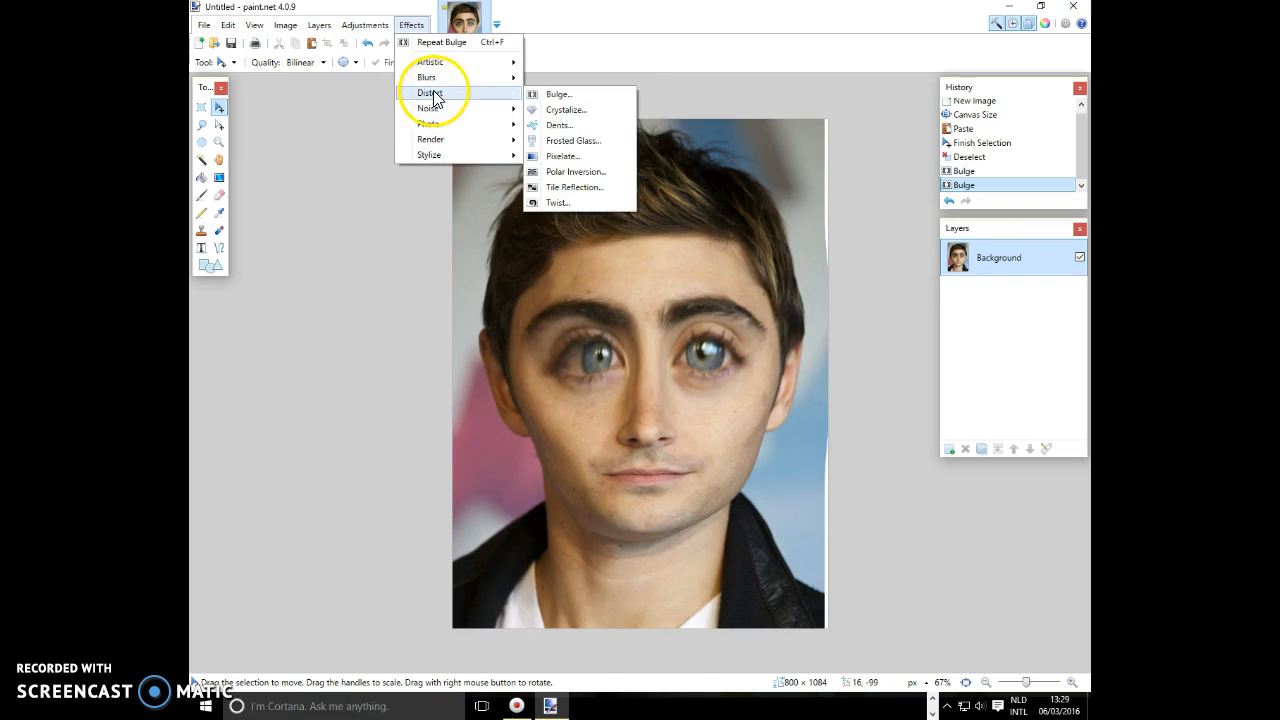
left_click(553, 96)
left_click_drag(590, 276, 280, 364)
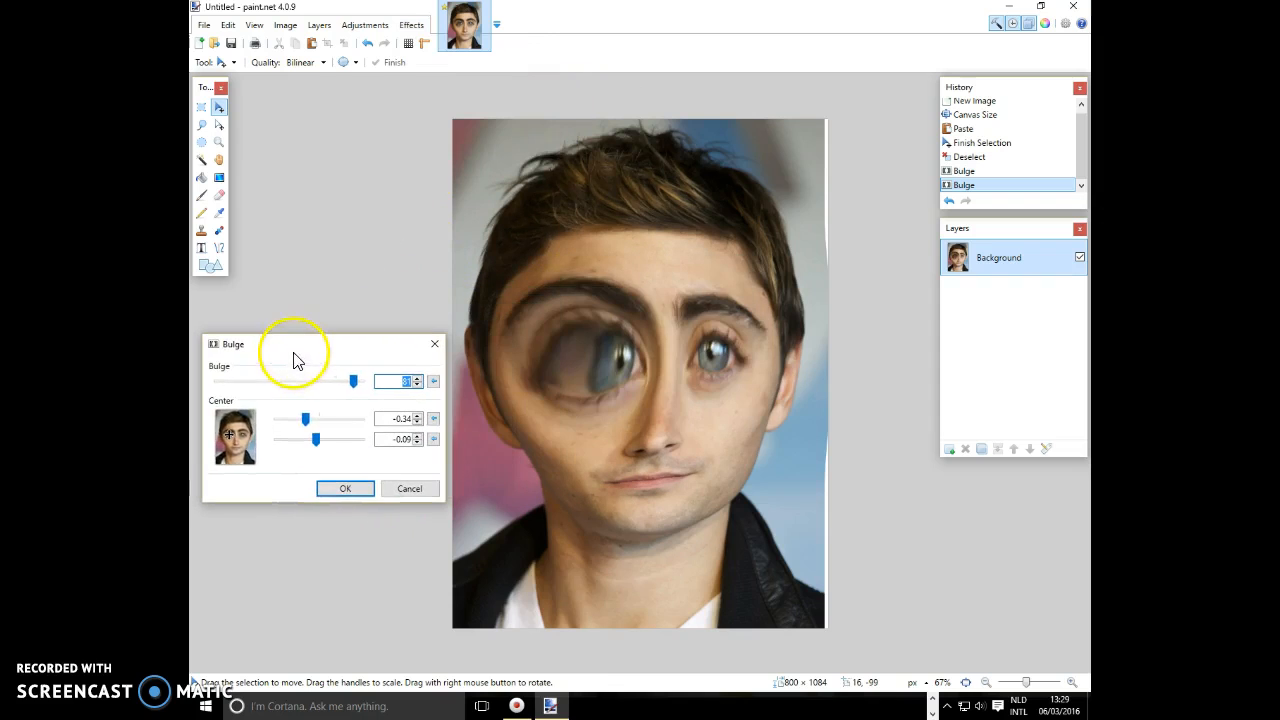
left_click(236, 428)
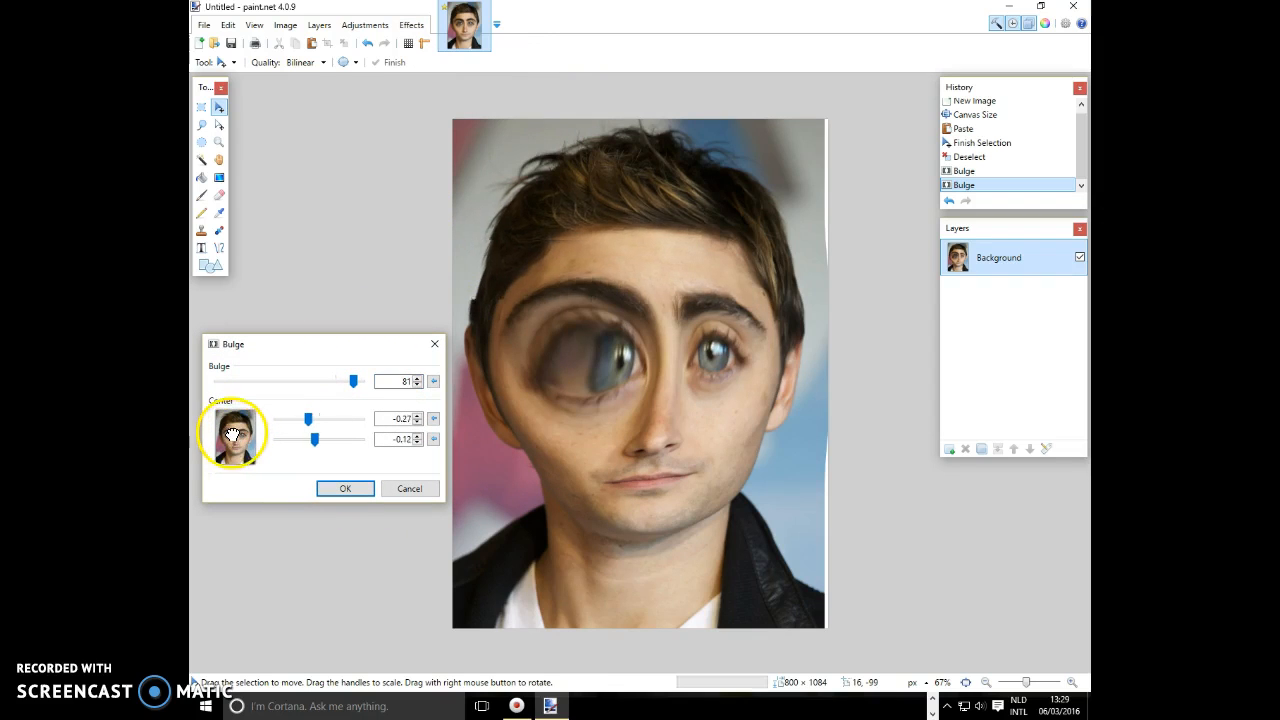
left_click_drag(237, 427, 238, 426)
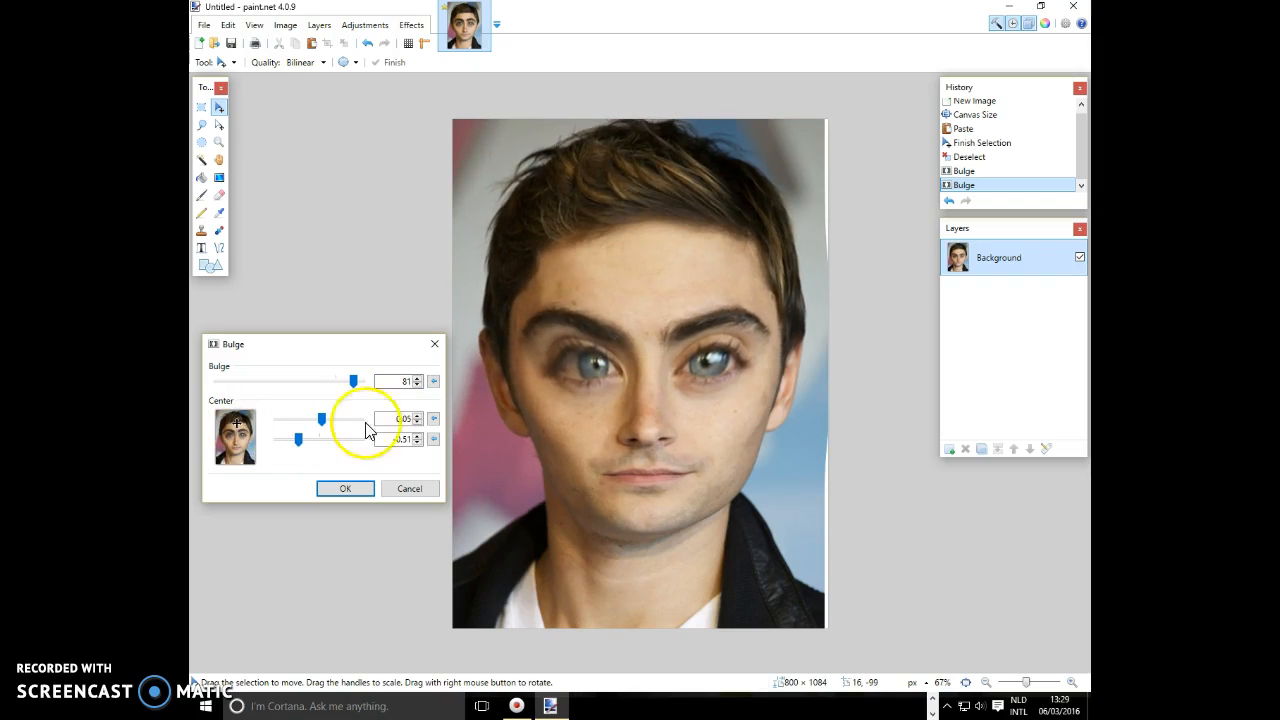
left_click_drag(358, 392, 373, 388)
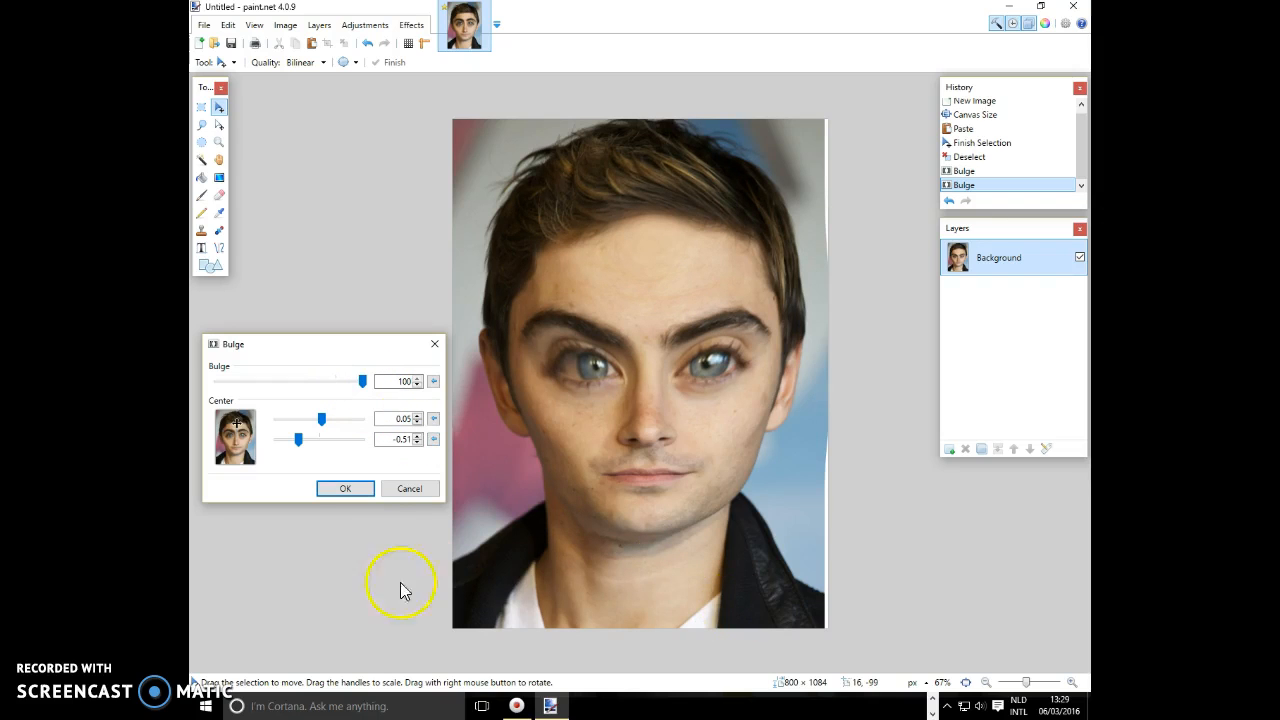
left_click(347, 489)
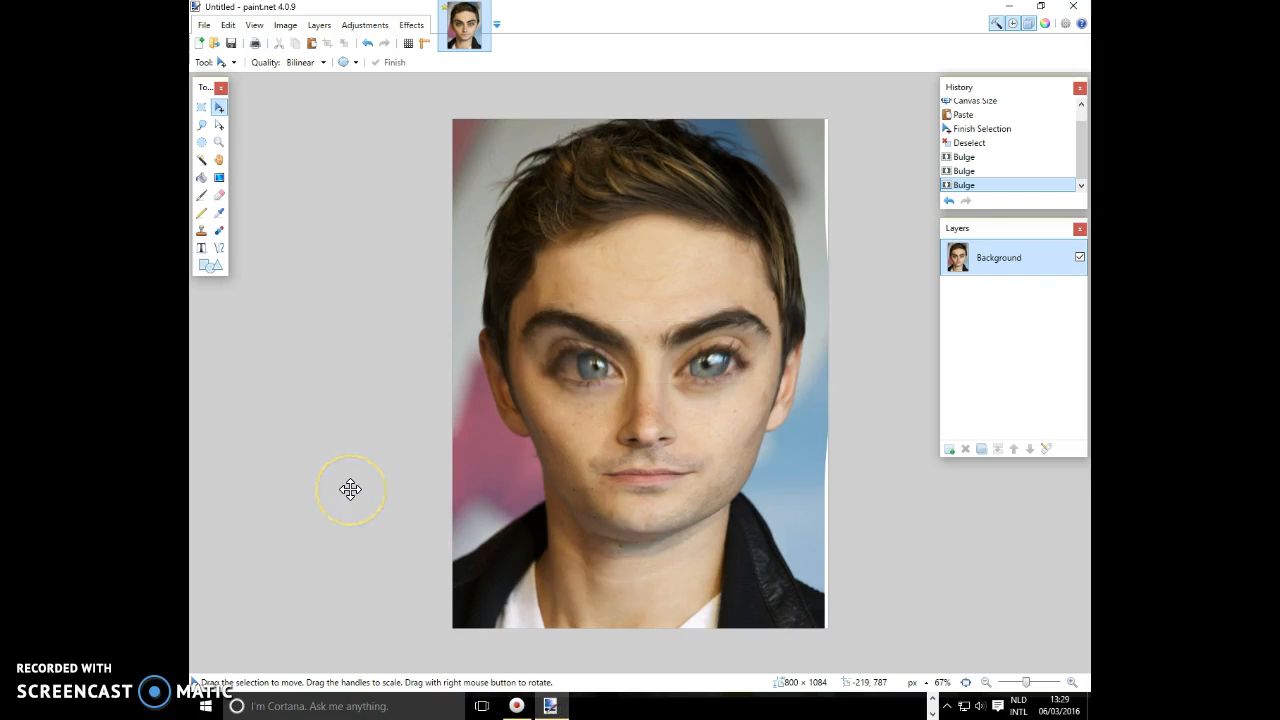
- Set up a Twist distortion of size 0.15 on the lower cheek beside the mouth, centred at 0.38, 0.43
left_click(413, 26)
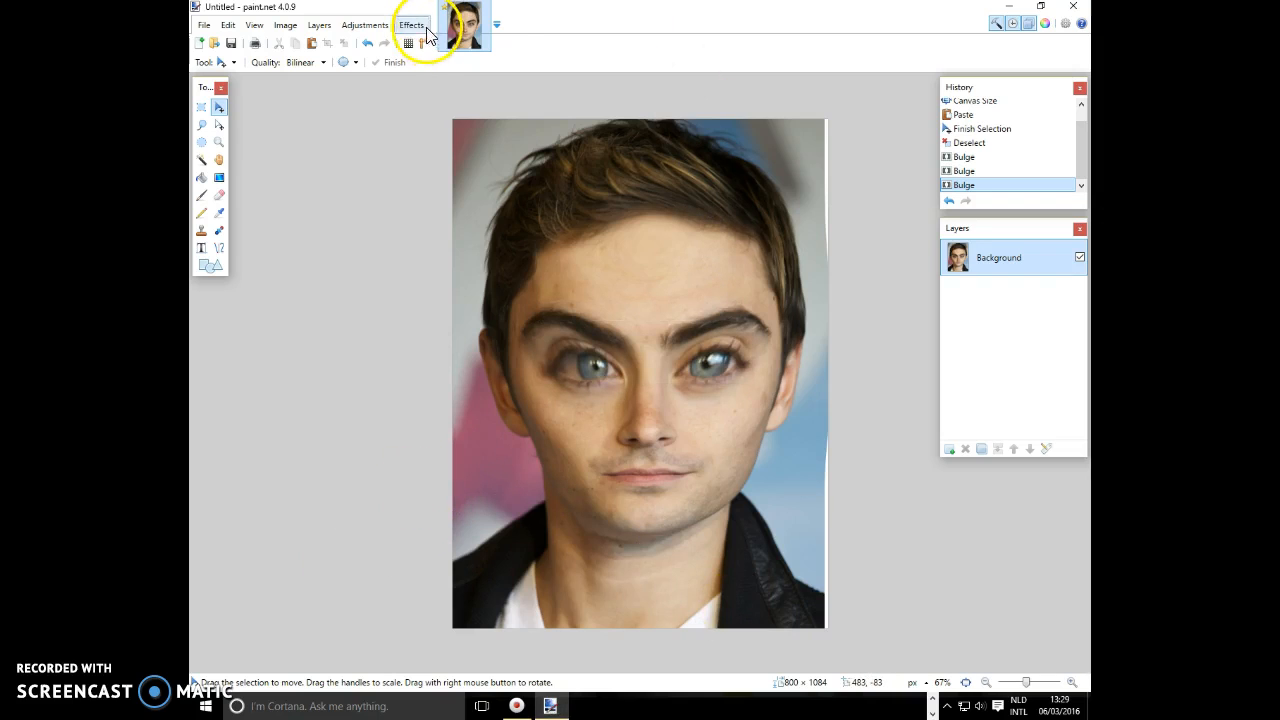
mouse_move(437, 83)
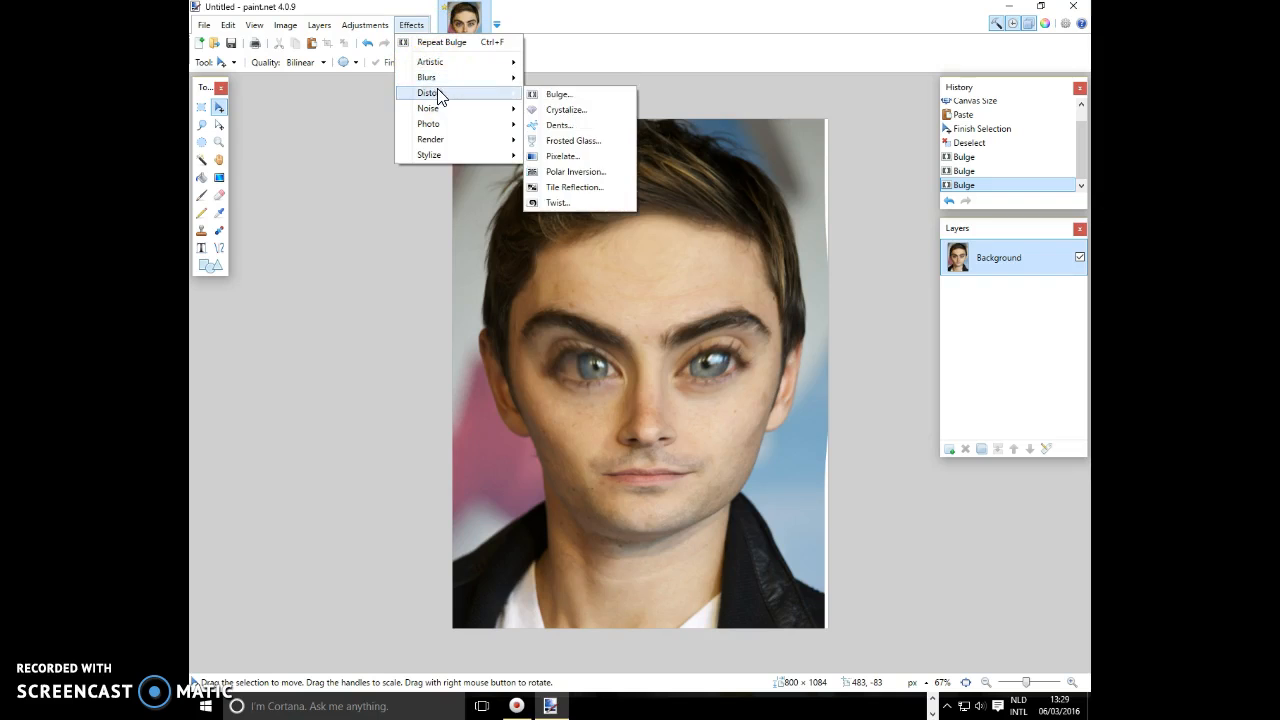
left_click(558, 203)
left_click_drag(618, 242, 324, 312)
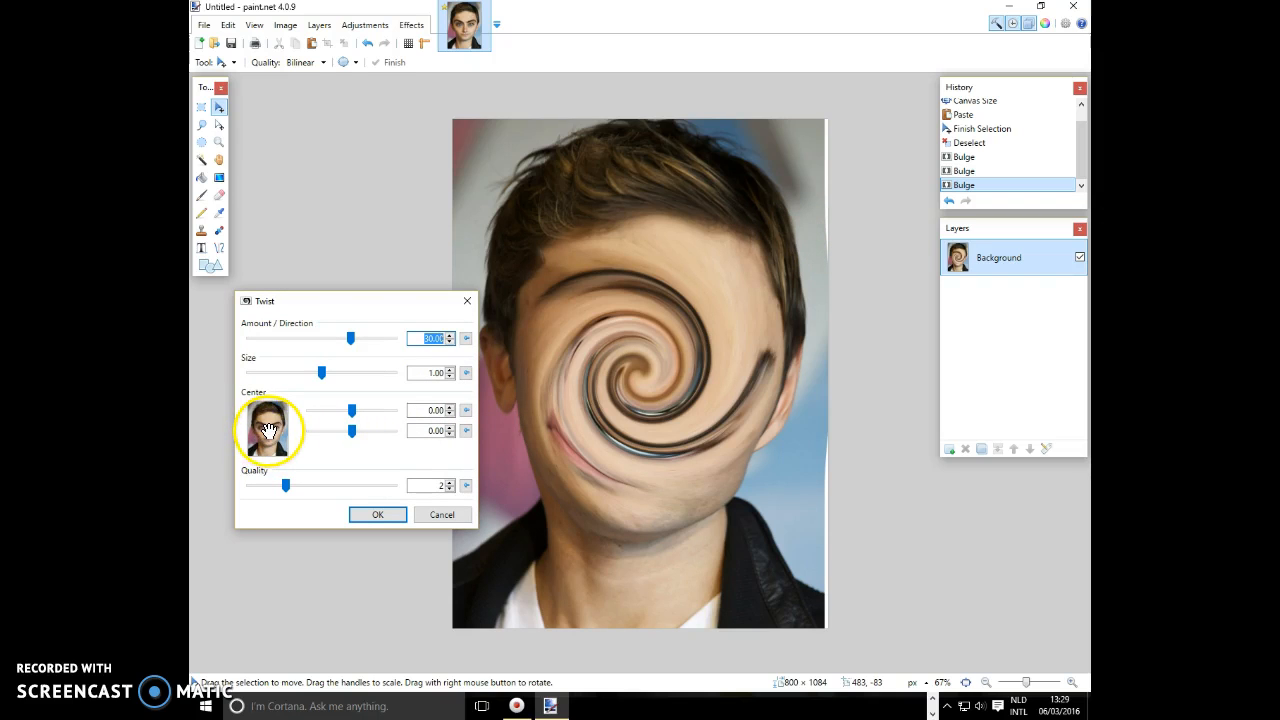
left_click_drag(268, 432, 277, 443)
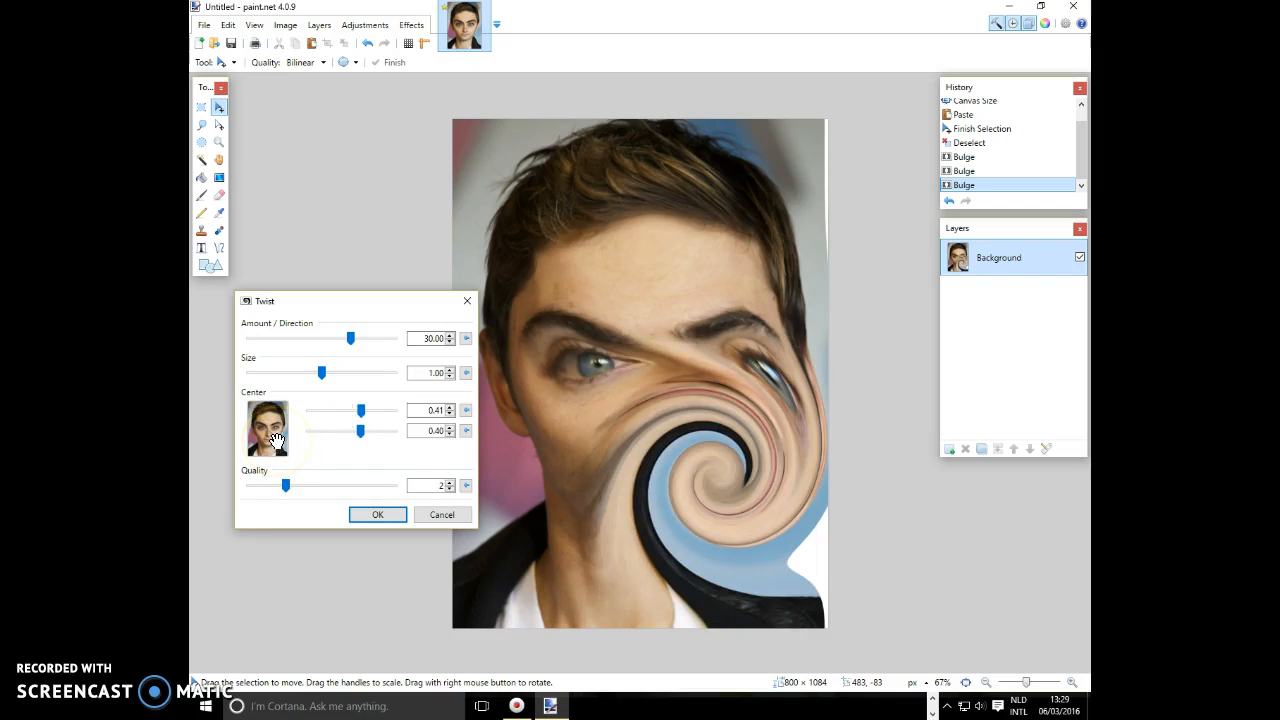
left_click(276, 442)
left_click_drag(276, 447, 278, 442)
left_click(350, 340)
left_click_drag(321, 372, 251, 371)
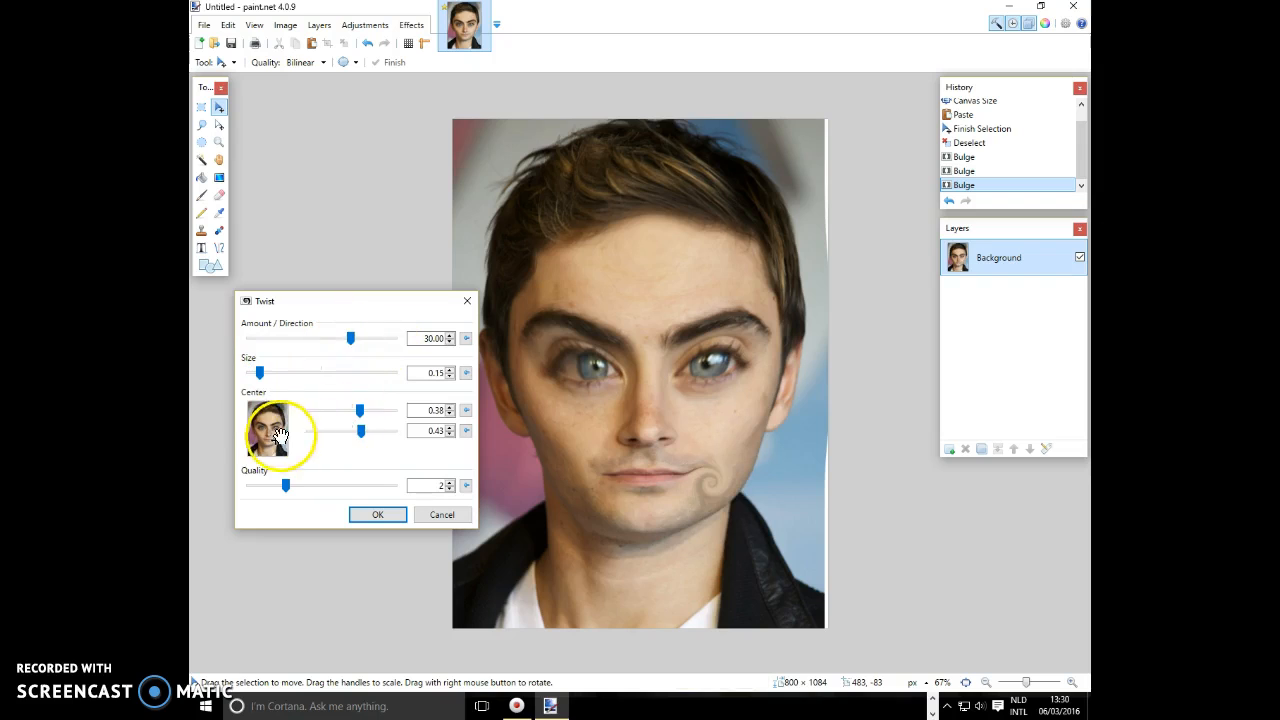
- Try several twist positions around the jaw and neck, settling on the chin at centre 0.02, 0.58
left_click(272, 446)
left_click_drag(270, 447, 276, 447)
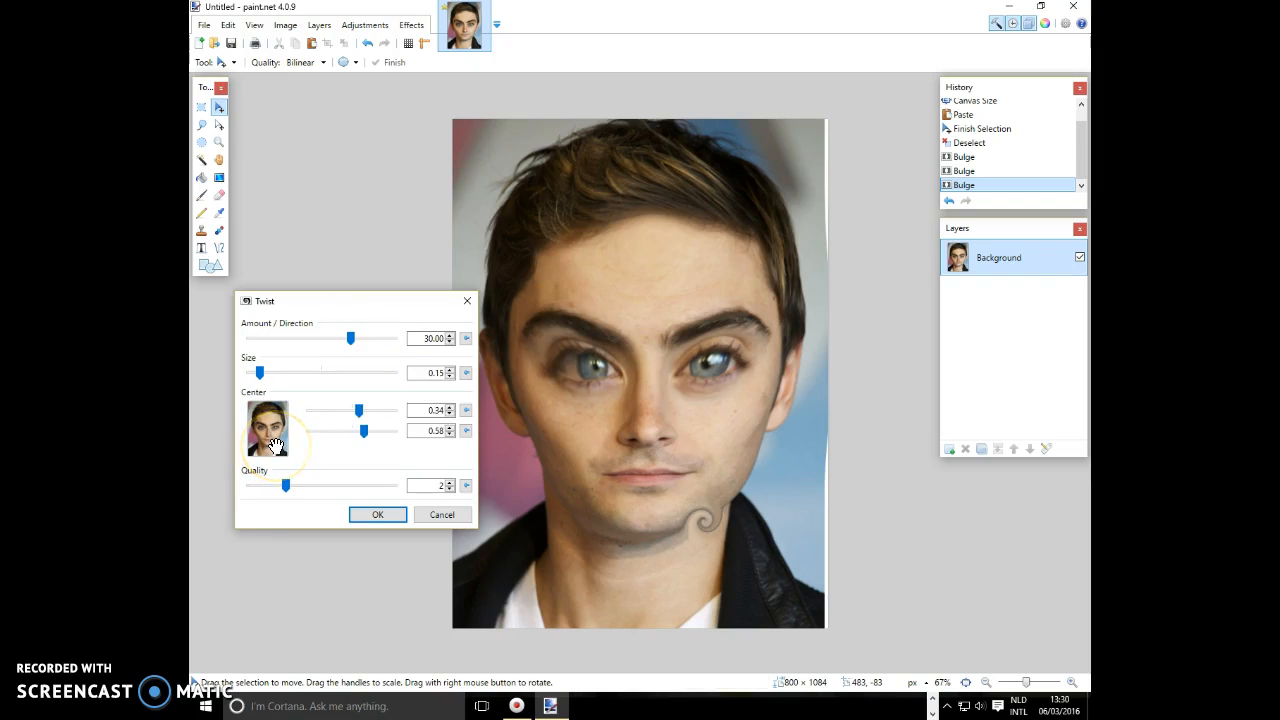
left_click(276, 447)
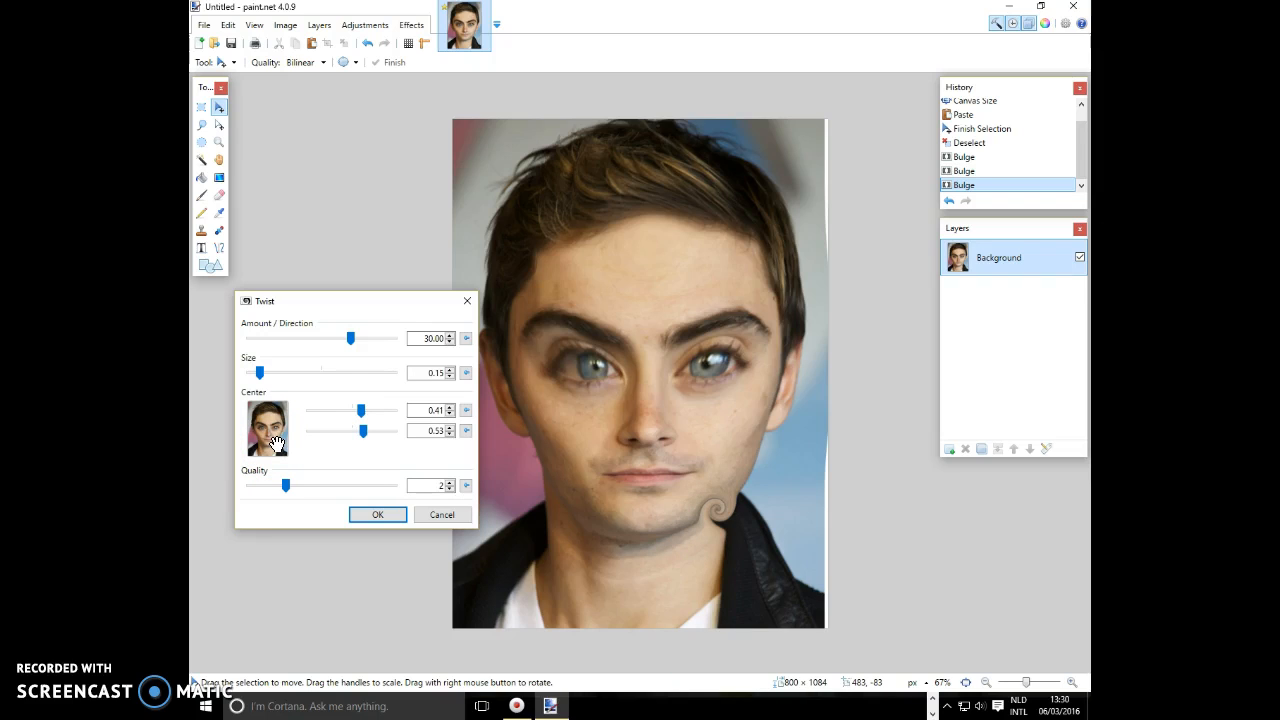
left_click(274, 446)
left_click(268, 449)
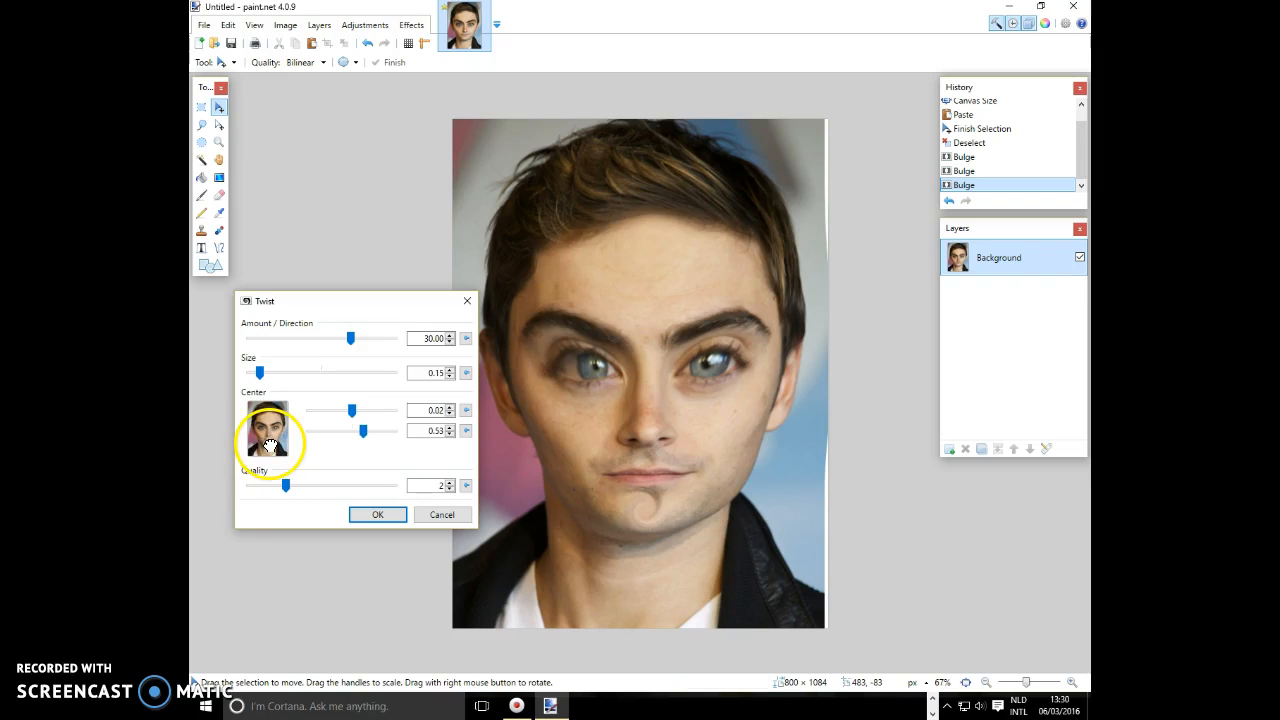
left_click(268, 450)
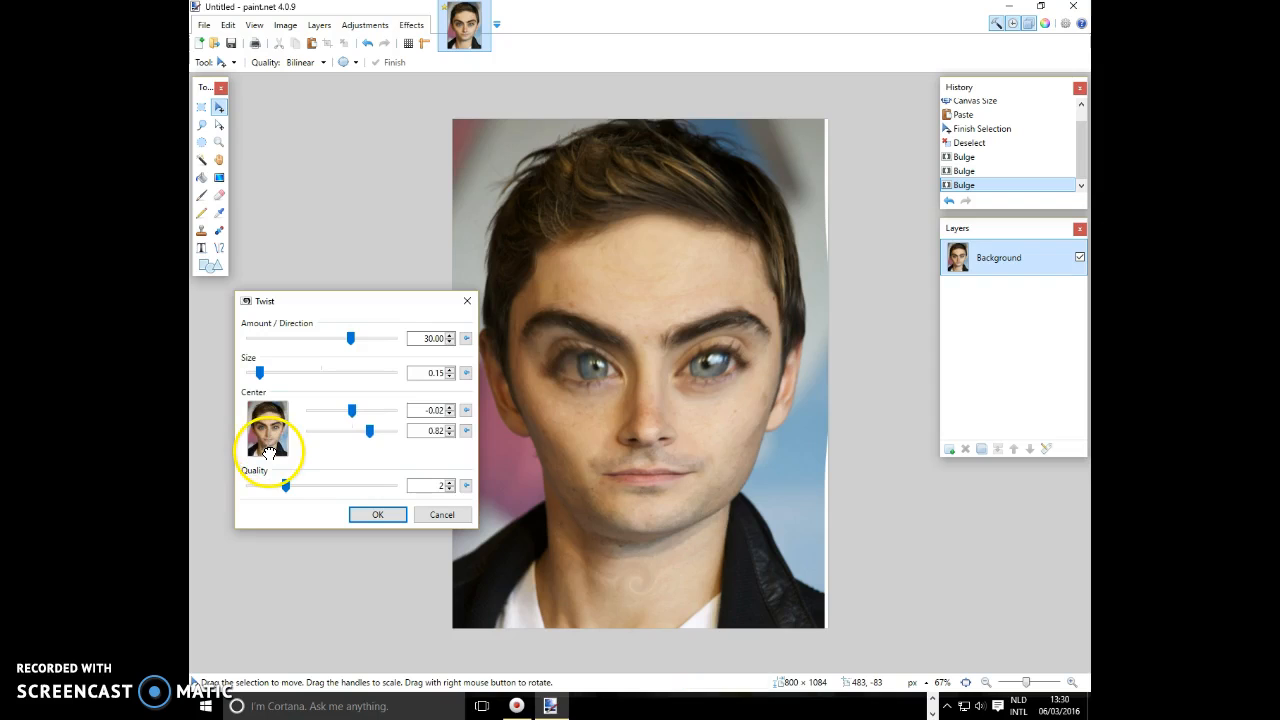
left_click(270, 448)
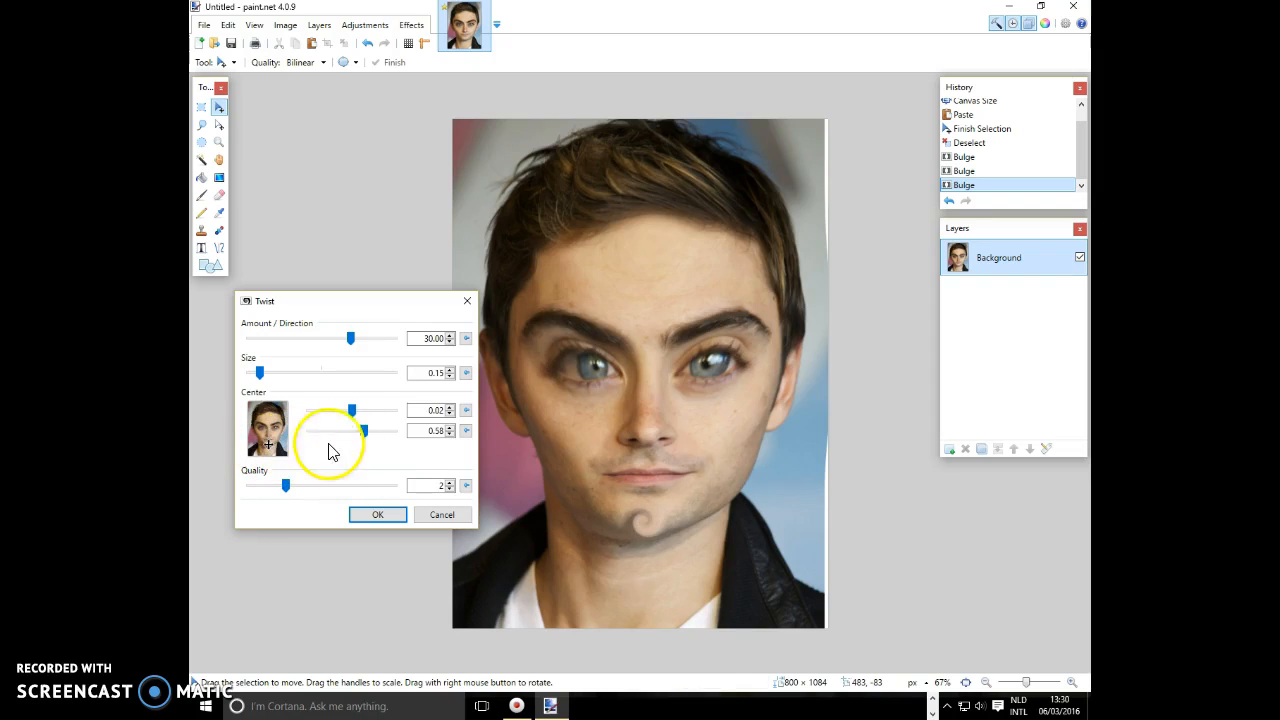
- Finish the chin twist with an amount of 52.96, centre 0.05, 0.58 and quality 3, and apply it
left_click_drag(349, 420, 352, 420)
left_click_drag(289, 485, 308, 483)
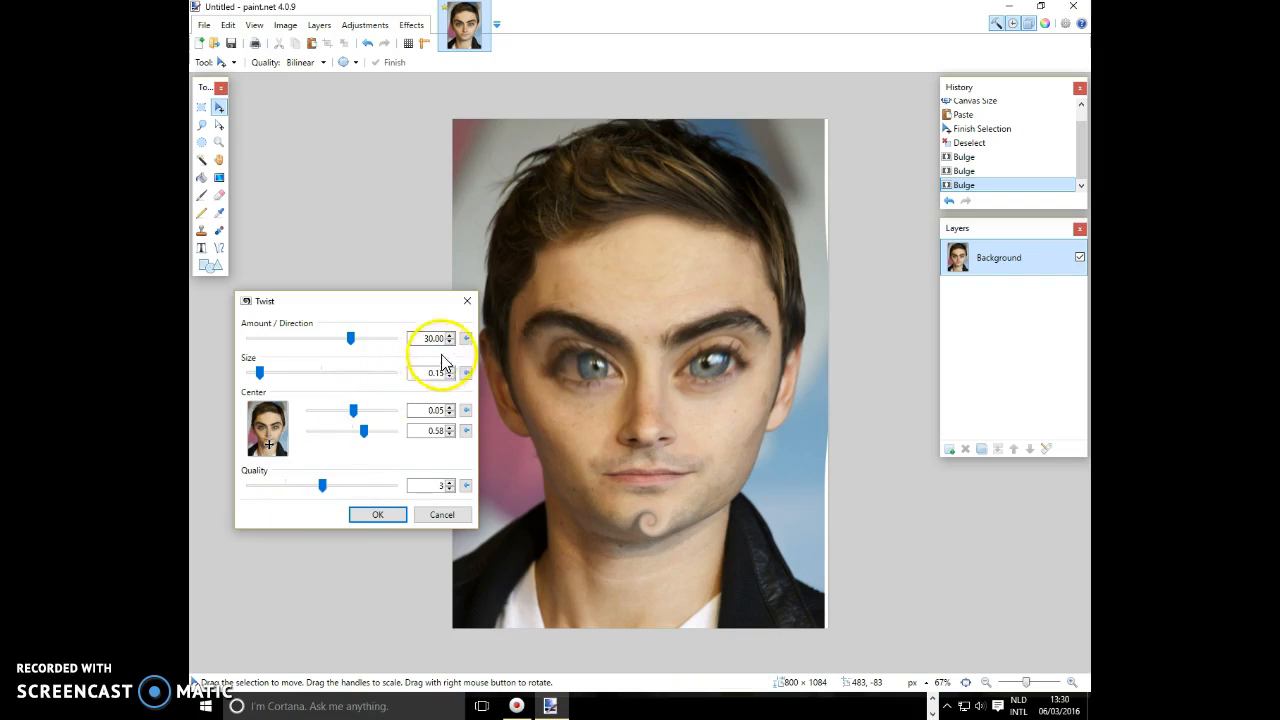
mouse_move(349, 340)
left_mouse_down()
mouse_move(340, 345)
mouse_move(358, 350)
left_mouse_up()
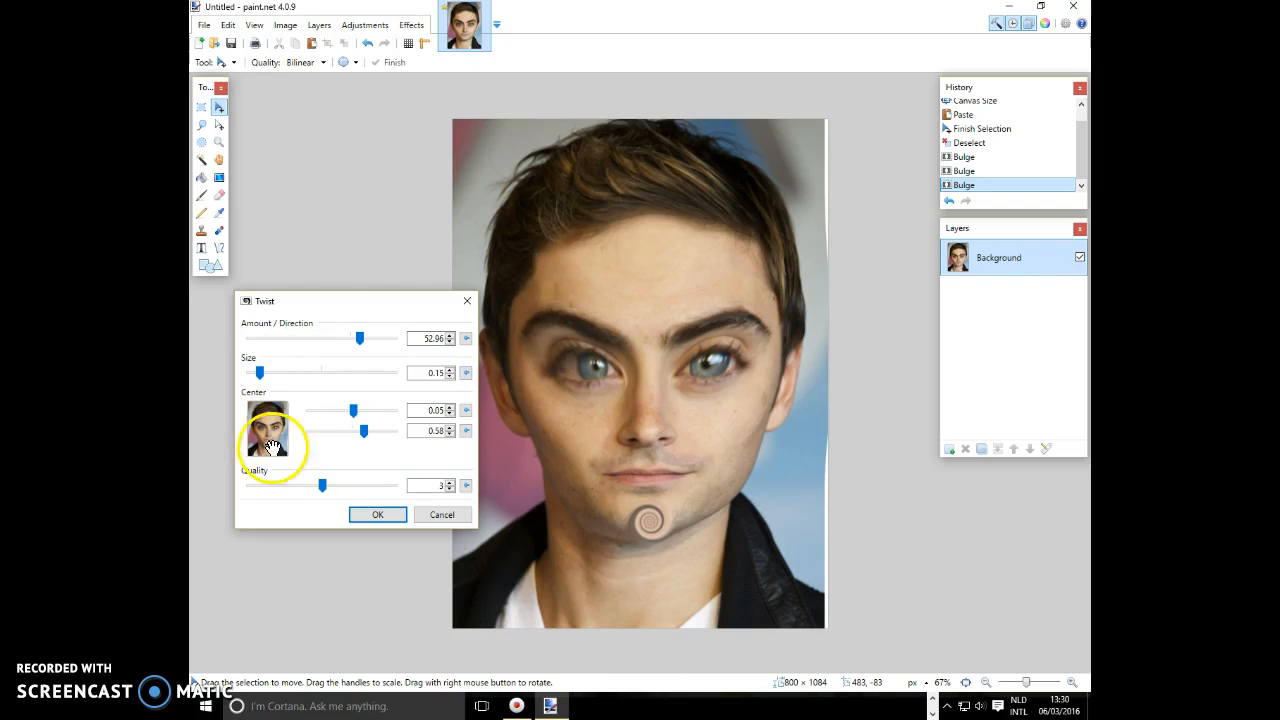
left_click(369, 512)
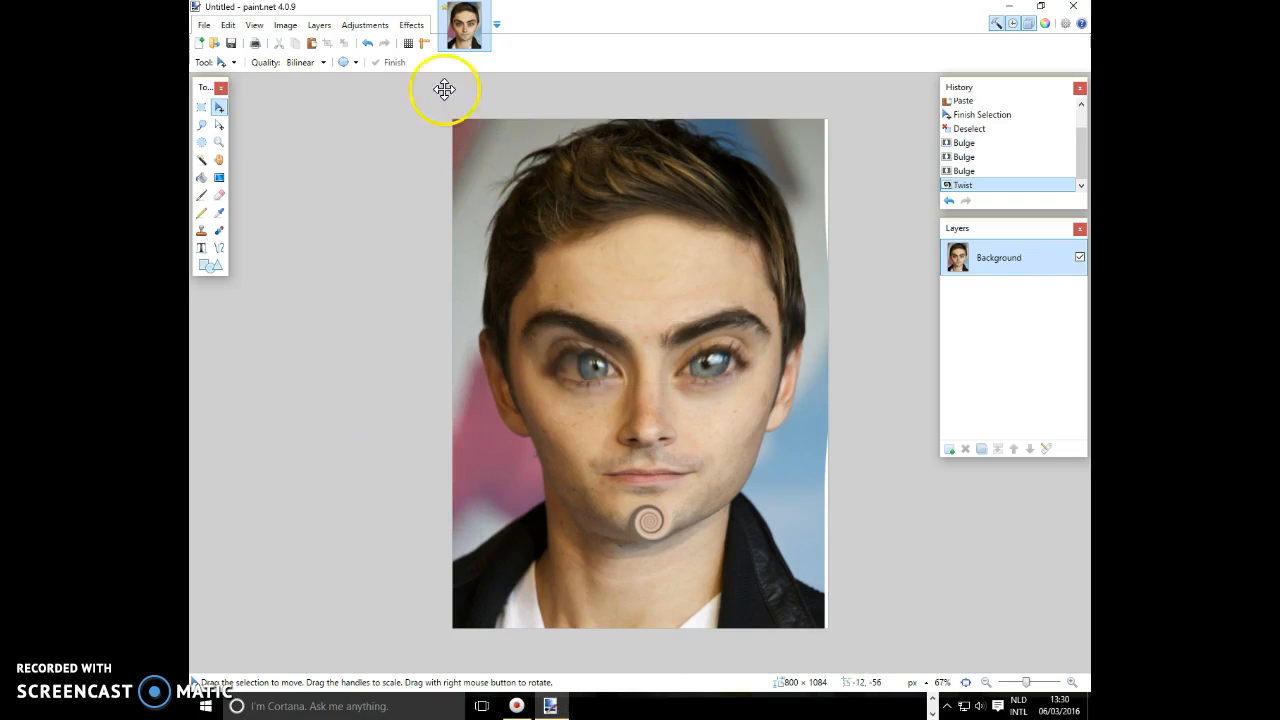
- Set up a reversed Twist of -43.43 at the outer end of the right-hand eyebrow in the photo, centred at 0.63, -0.29
left_click(412, 26)
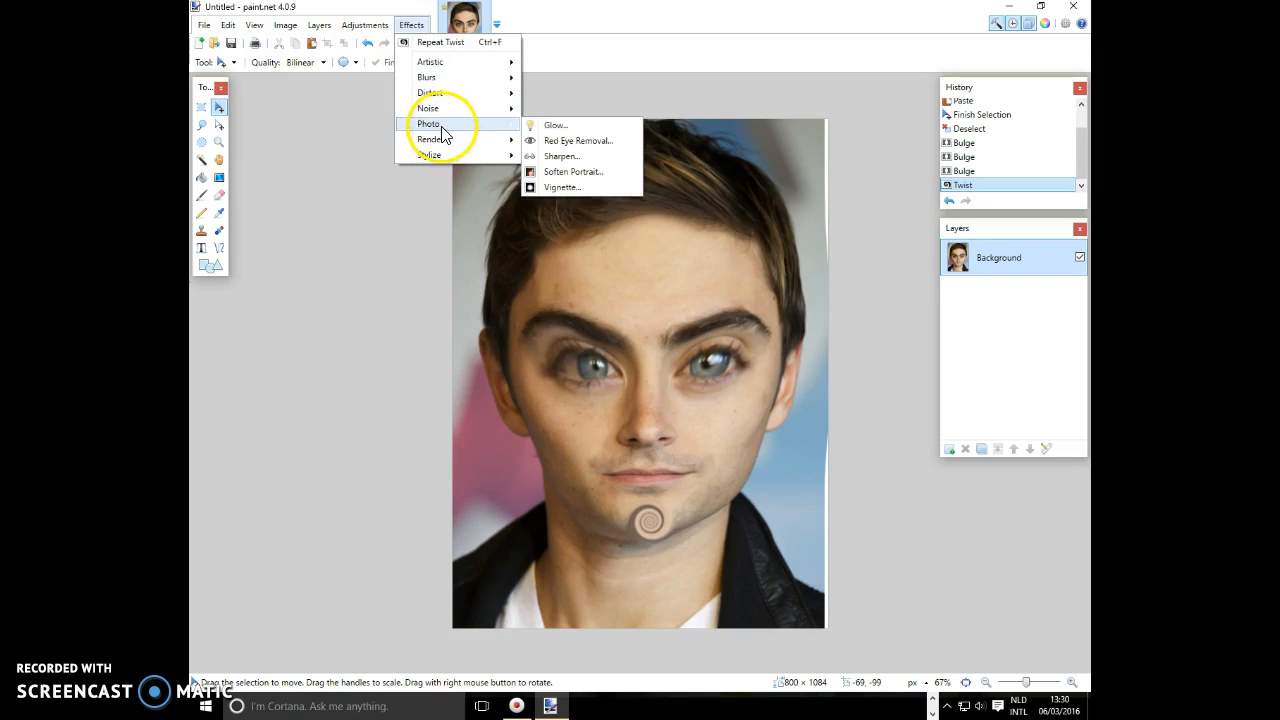
mouse_move(449, 80)
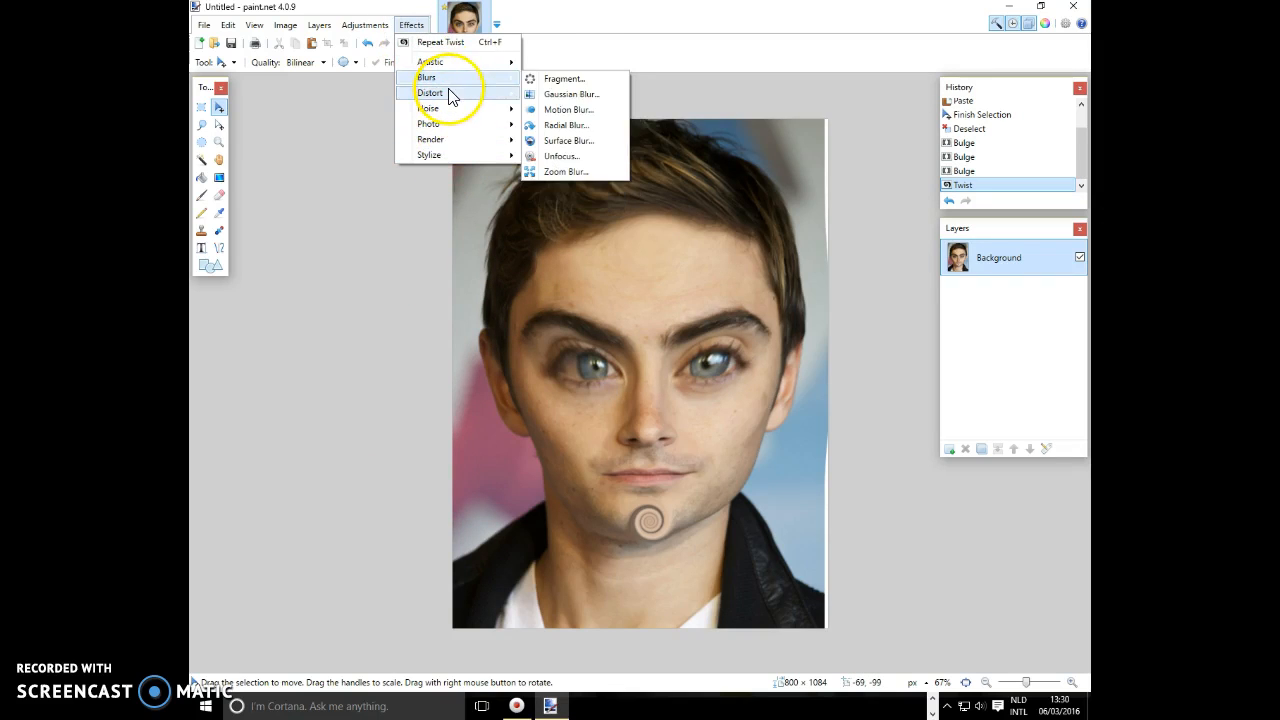
left_click(549, 207)
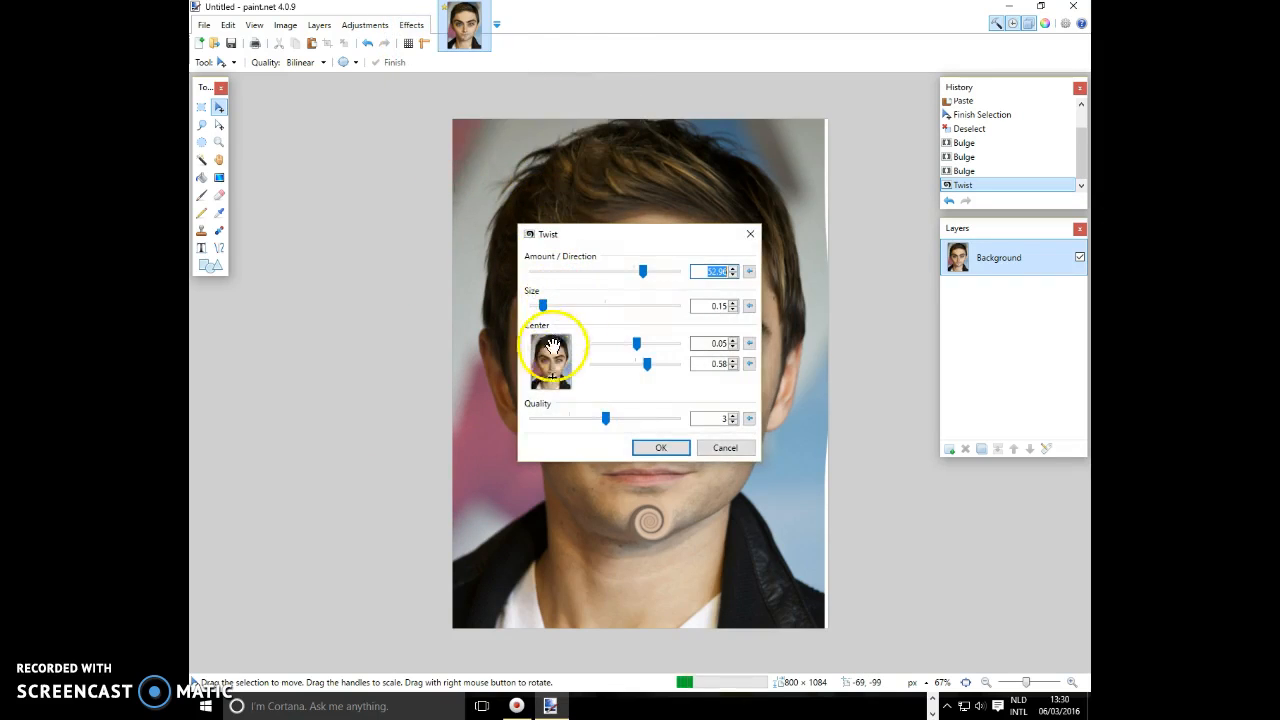
left_click_drag(553, 380, 562, 356)
left_click_drag(649, 241, 295, 318)
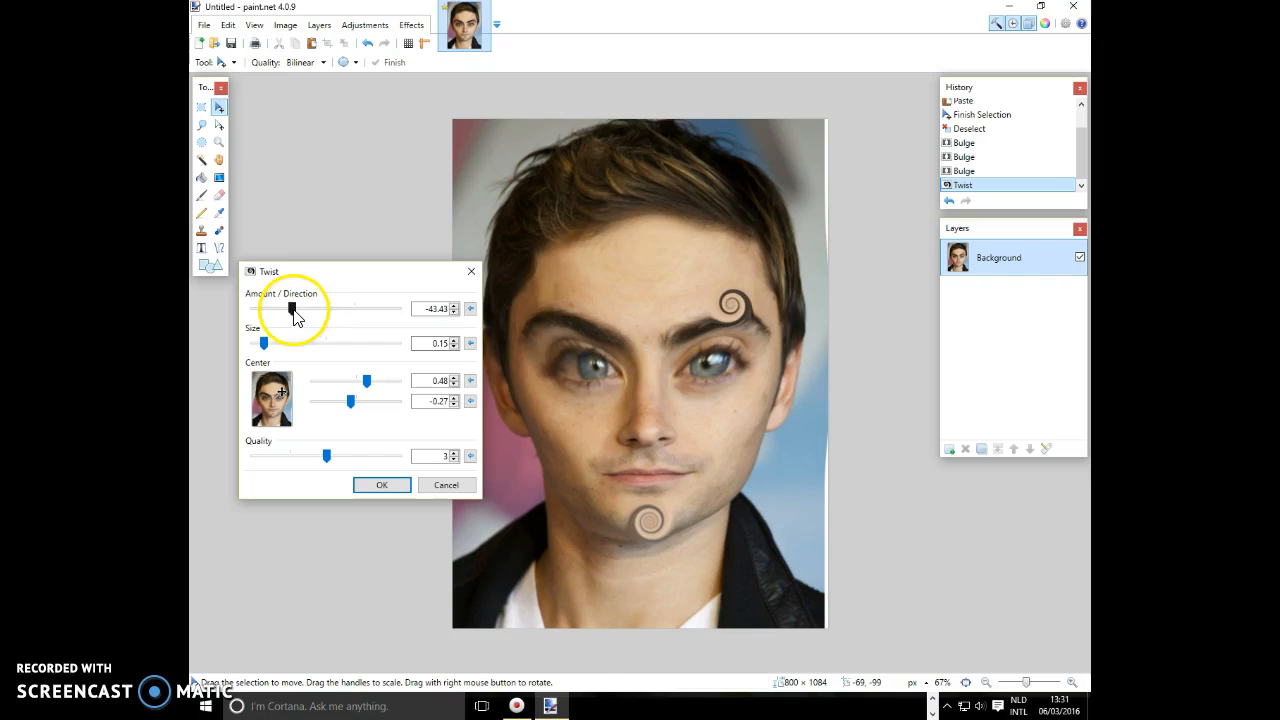
left_click(281, 396)
left_click_drag(282, 394, 279, 394)
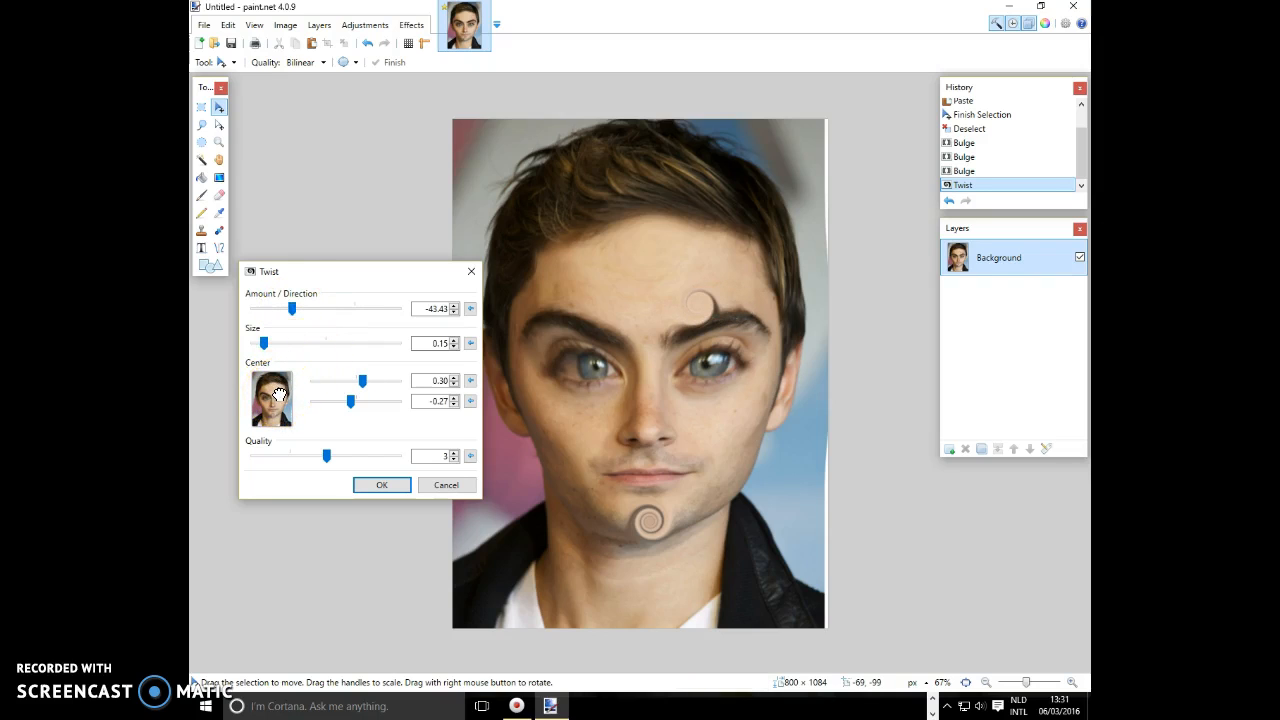
left_click_drag(278, 392, 283, 390)
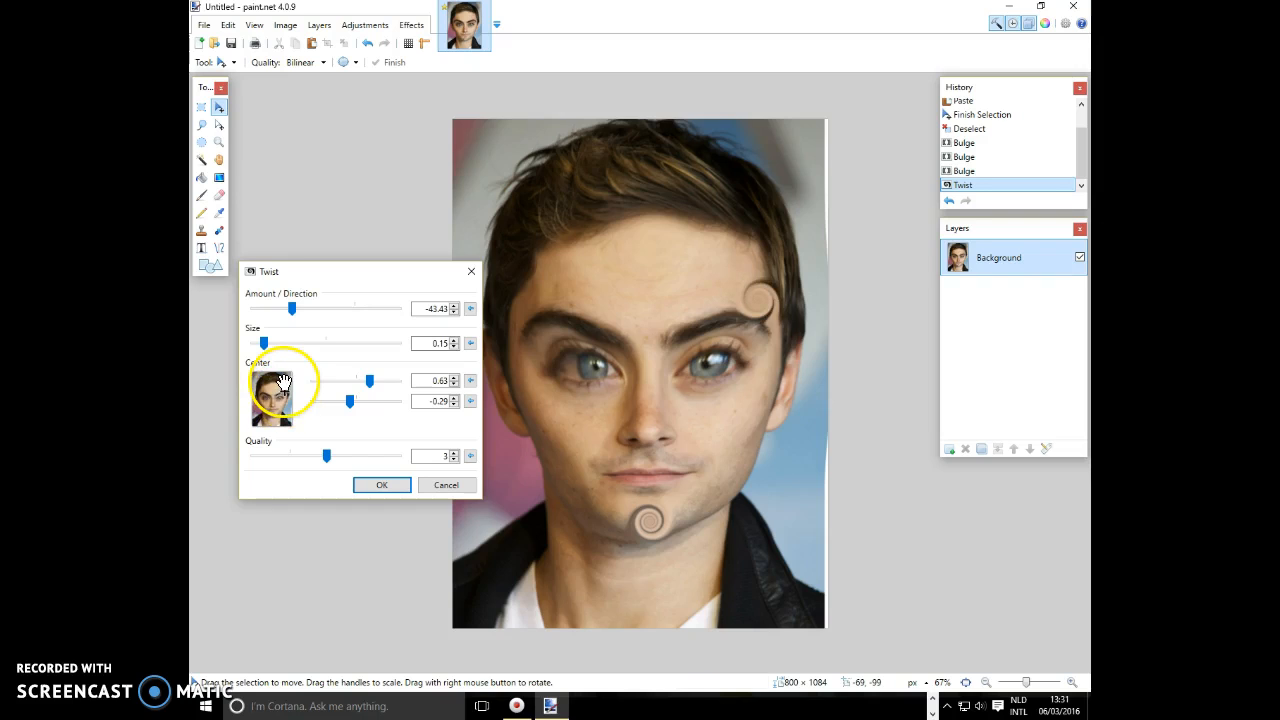
- Reduce the eyebrow twist's size to 0.12, recentre it at 0.52, -0.27 and apply it
mouse_move(262, 343)
left_mouse_down()
mouse_move(276, 349)
mouse_move(262, 350)
left_mouse_up()
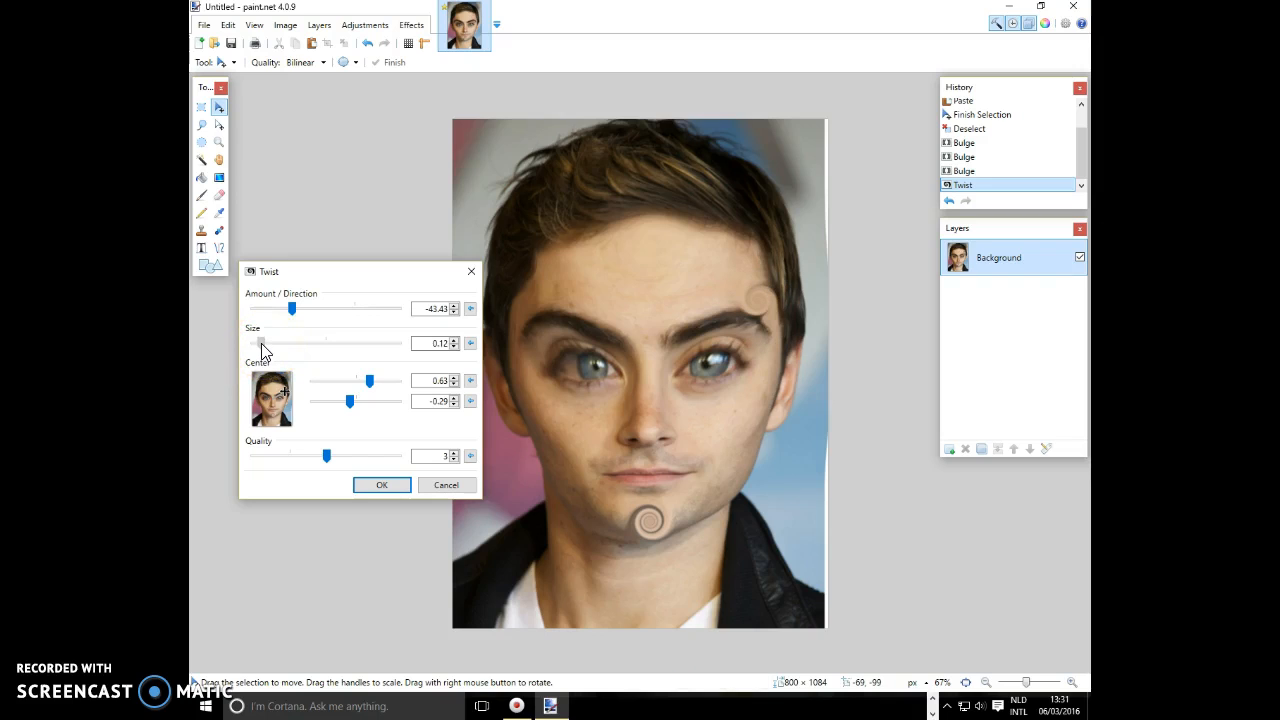
left_click(285, 392)
left_click_drag(286, 394, 284, 396)
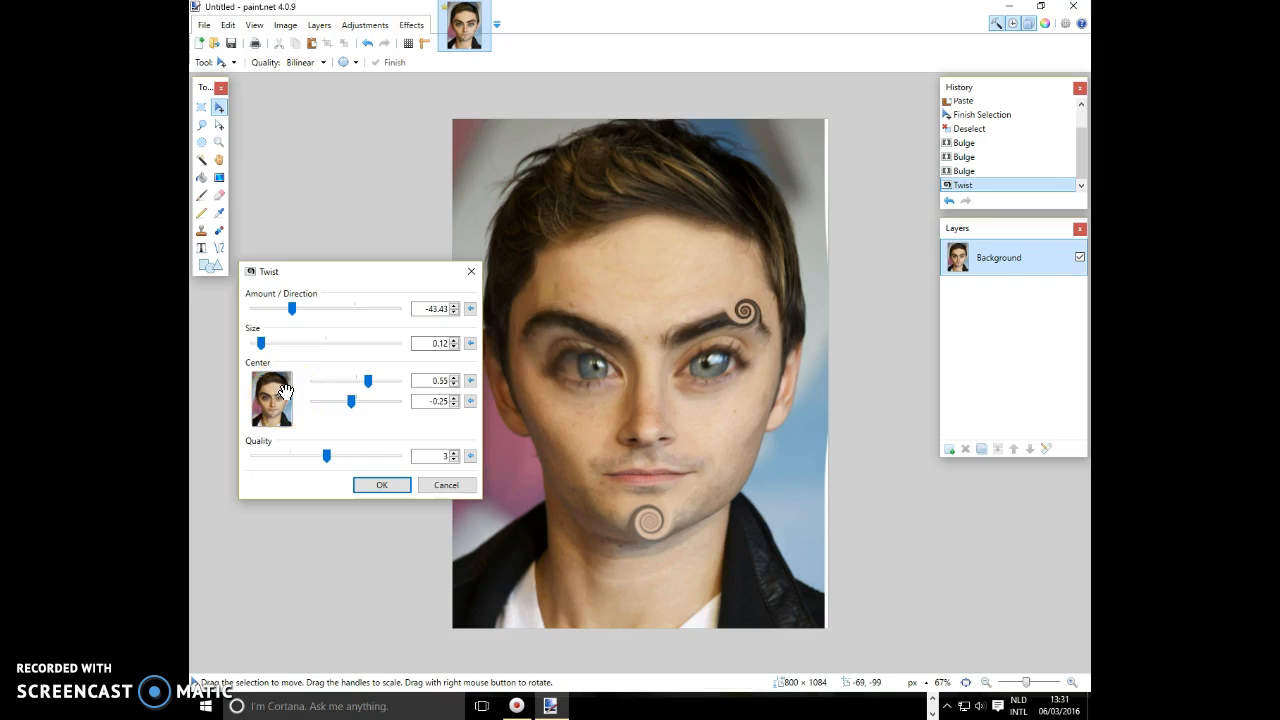
left_click(283, 393)
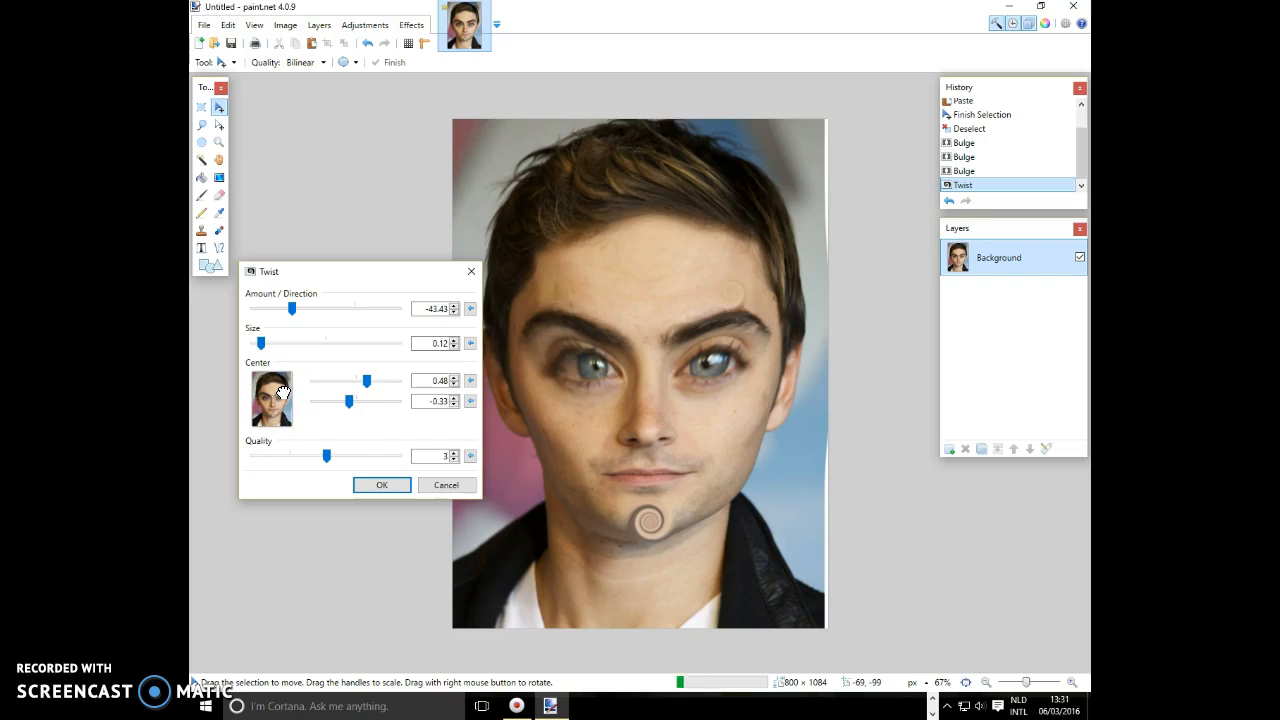
left_click_drag(283, 392, 285, 392)
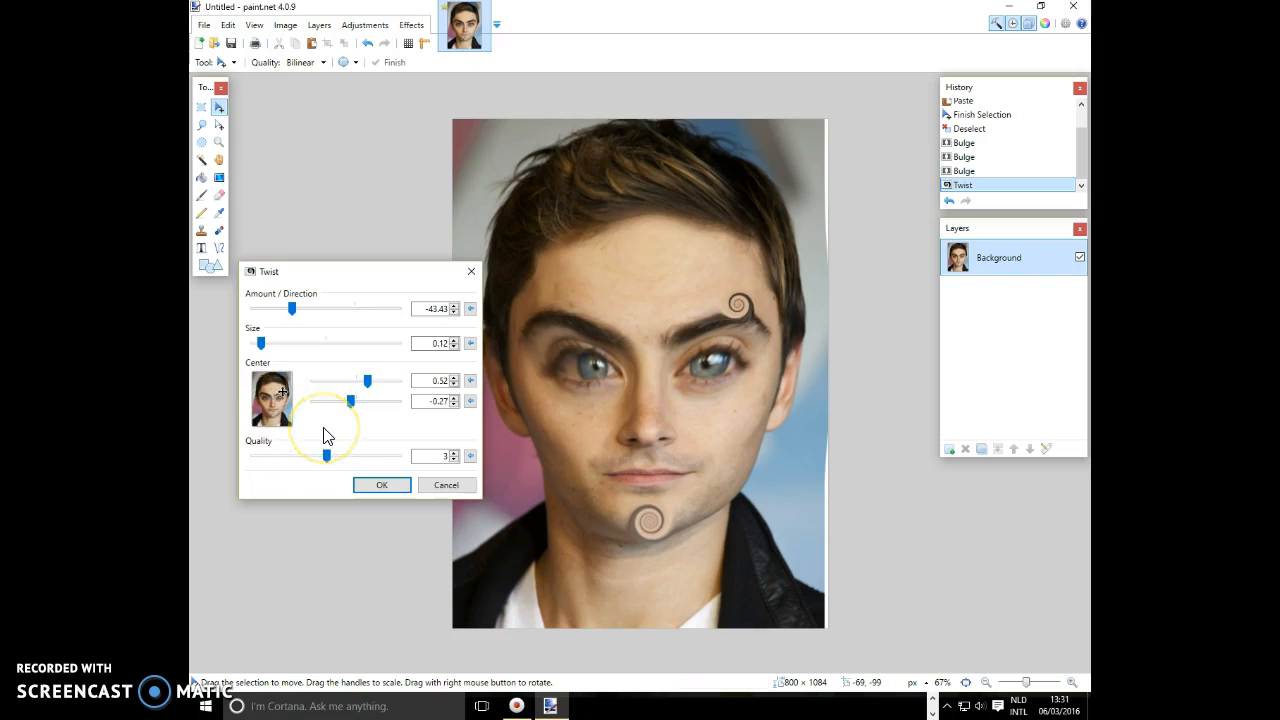
left_click(368, 485)
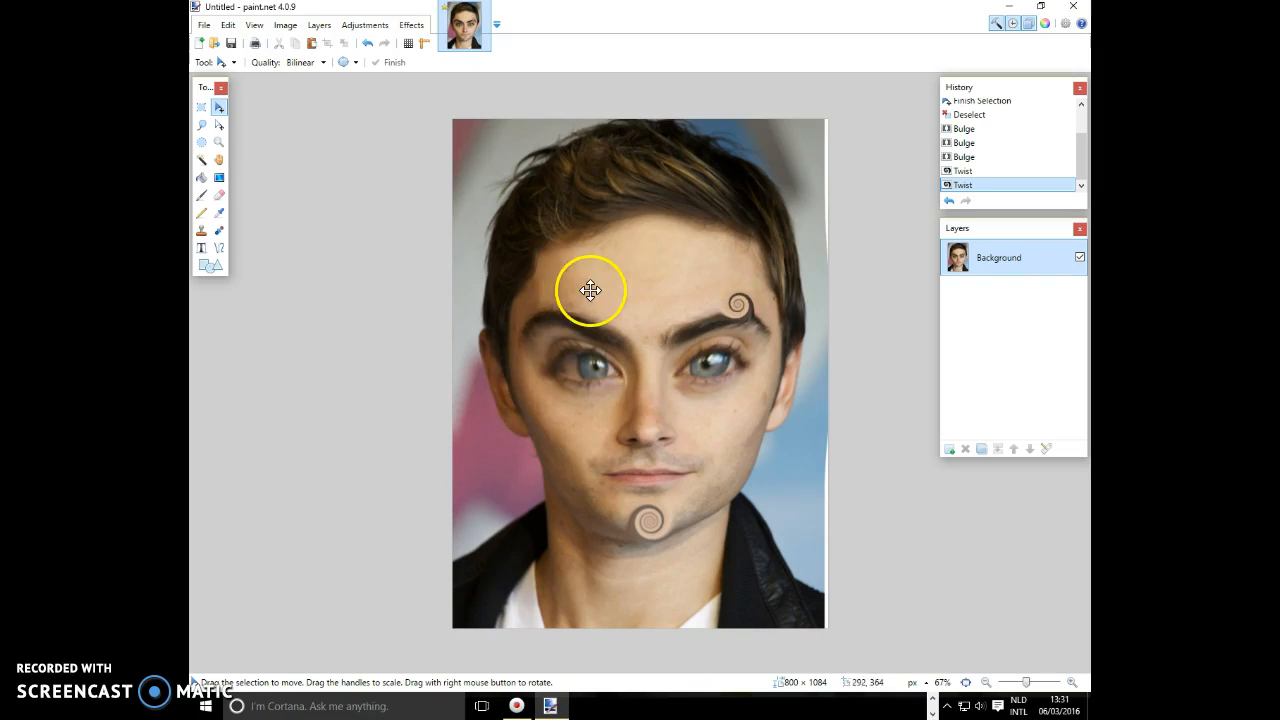
- Set up a Twist of 50.98 at the outer end of the other eyebrow, centred at -0.48, -0.25
left_click(411, 25)
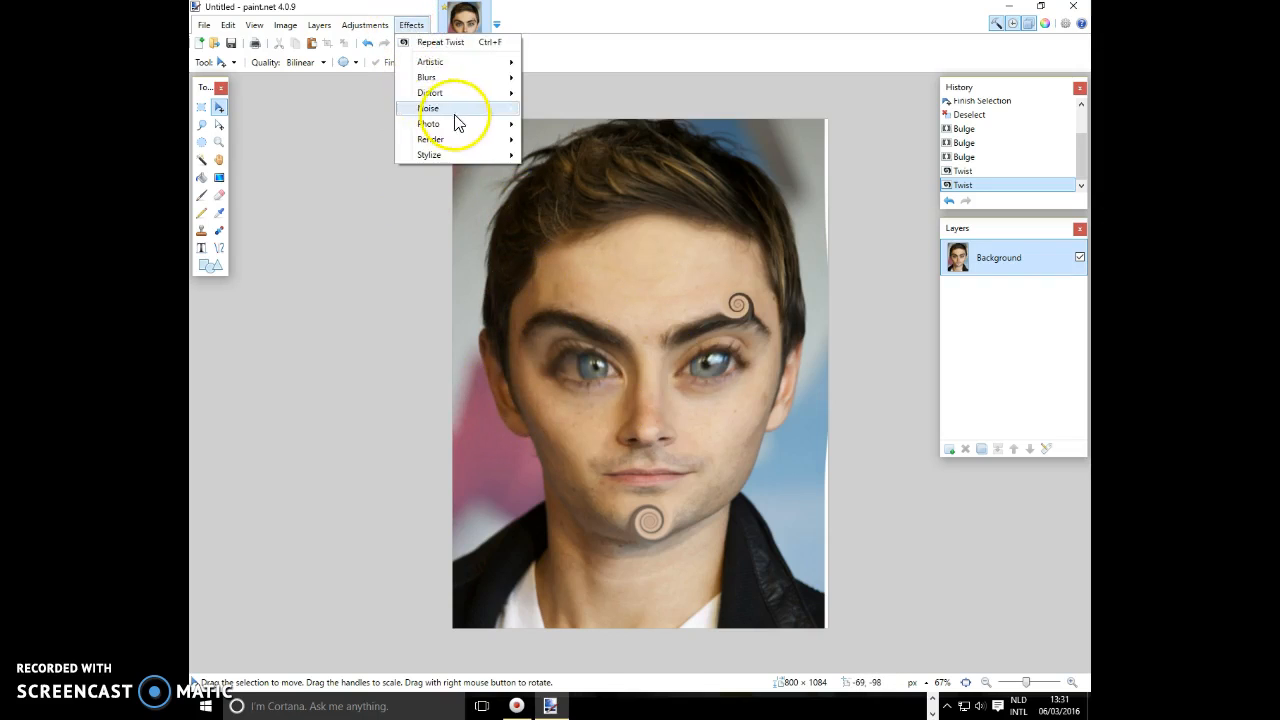
mouse_move(457, 95)
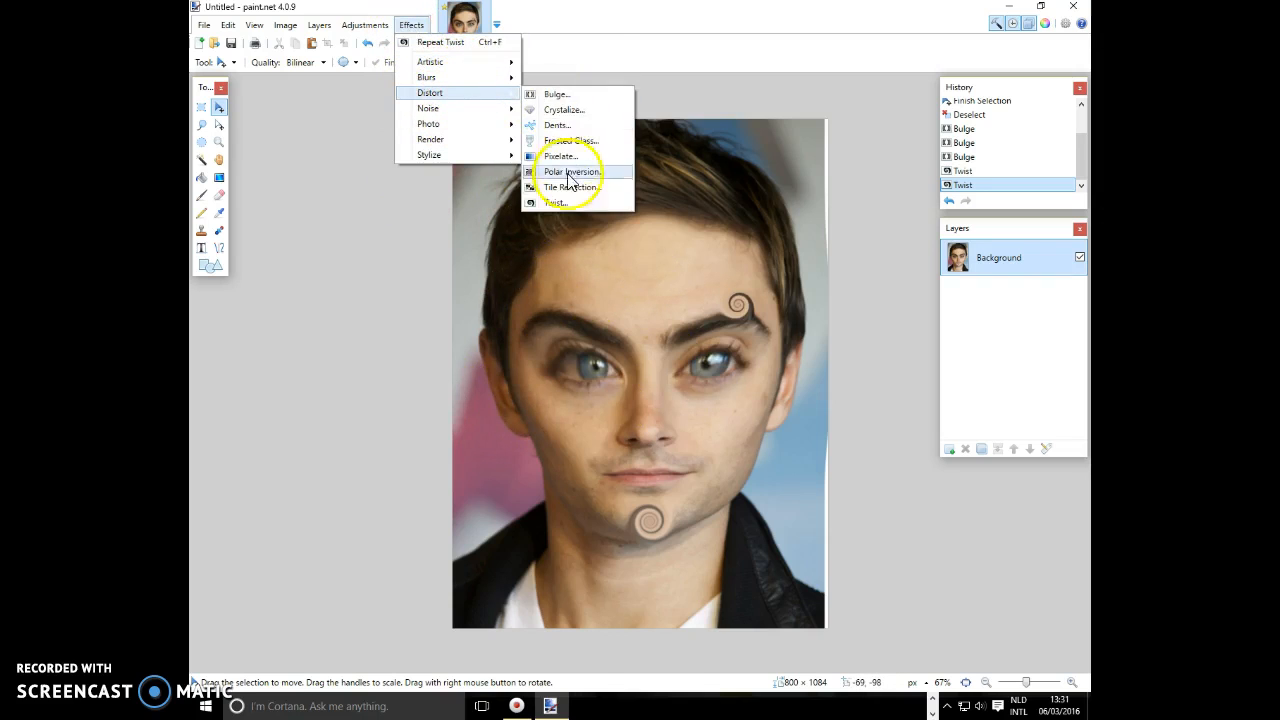
left_click(575, 207)
left_click(540, 357)
left_click_drag(622, 234, 337, 294)
left_click_drag(297, 334, 361, 336)
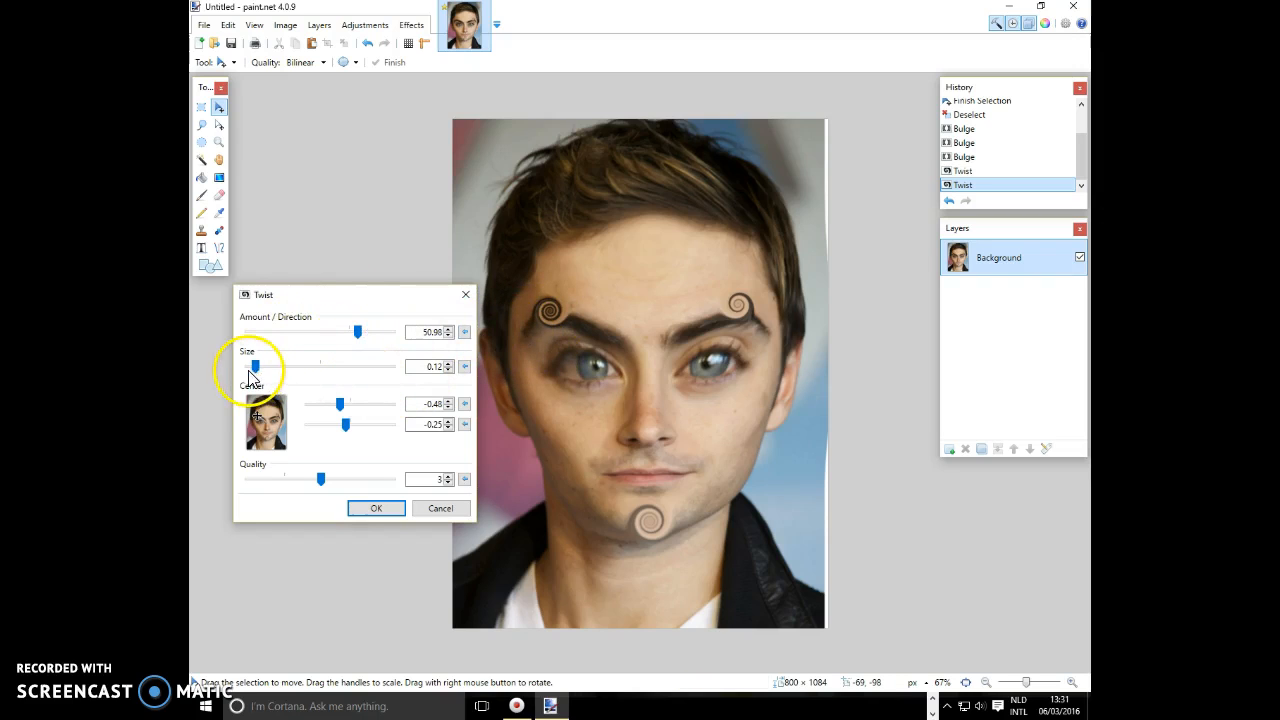
- Reduce this eyebrow twist's size to 0.11, lower its amount slightly and apply it
left_click_drag(256, 369, 254, 366)
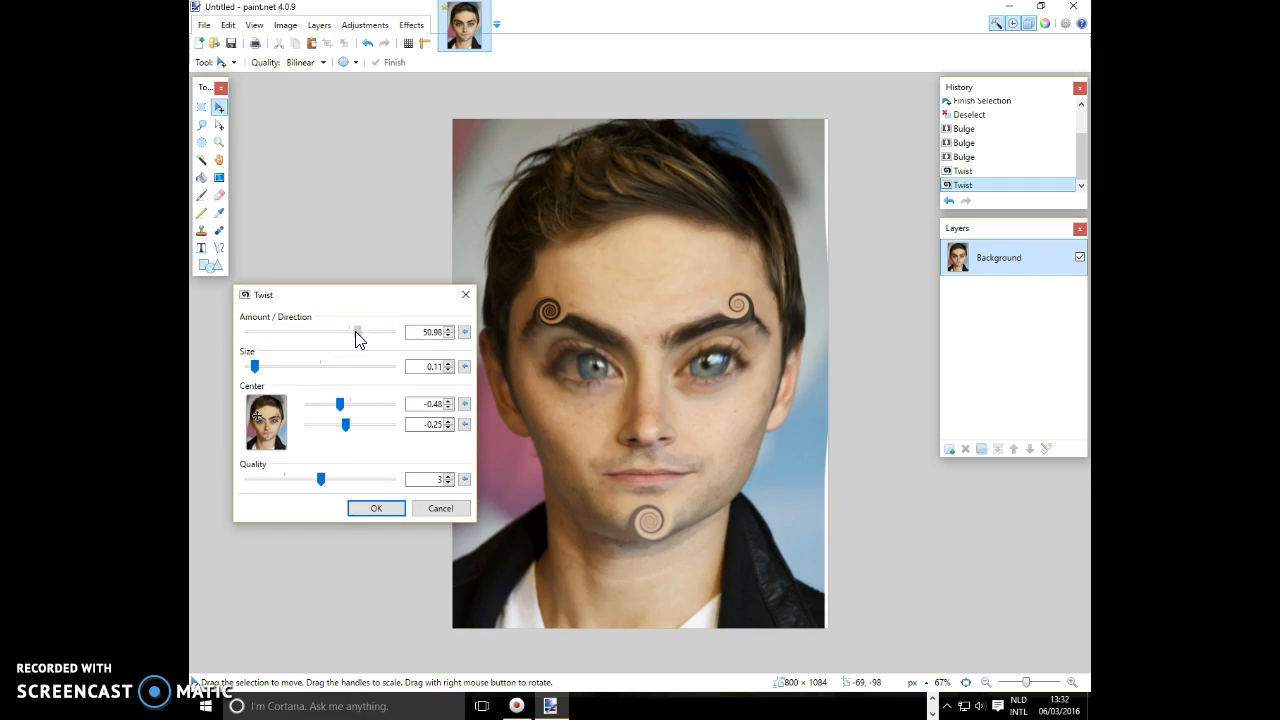
left_click_drag(356, 332, 351, 332)
left_click(376, 508)
- Apply a Bulge distortion of 100 over the right-hand eyebrow in the photo, centred at 0.41, -0.27
left_click(411, 25)
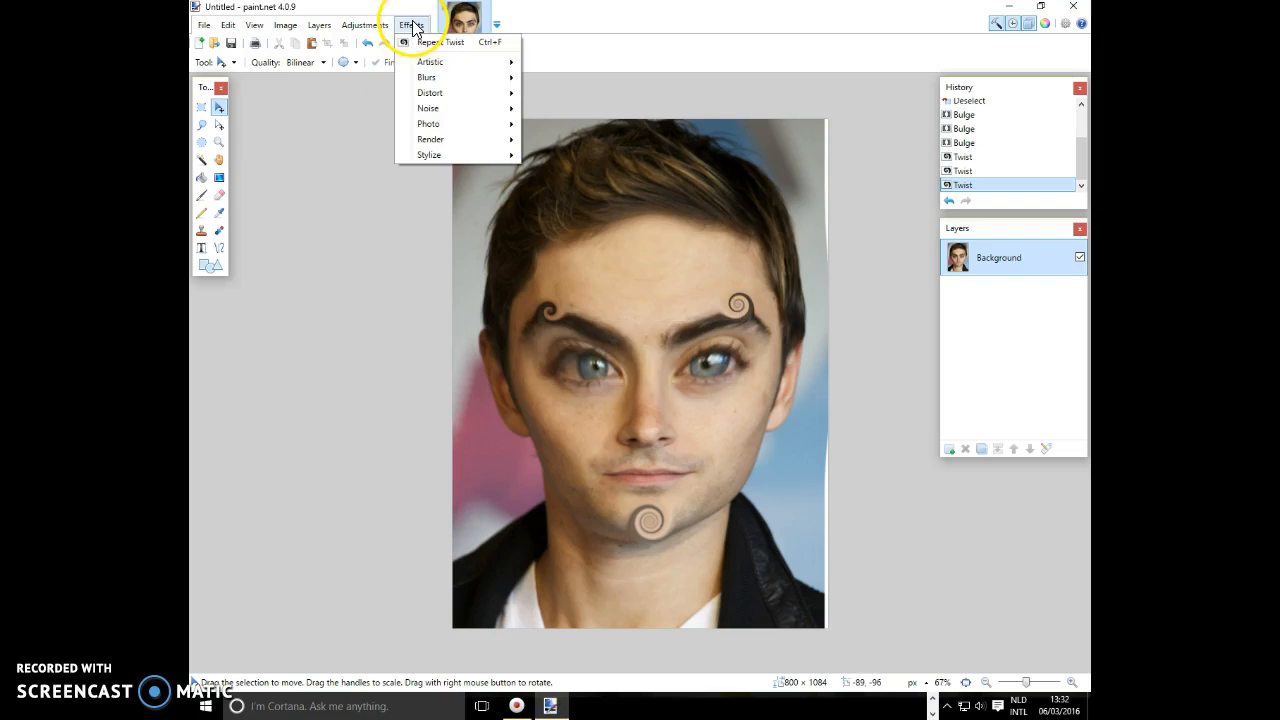
mouse_move(445, 84)
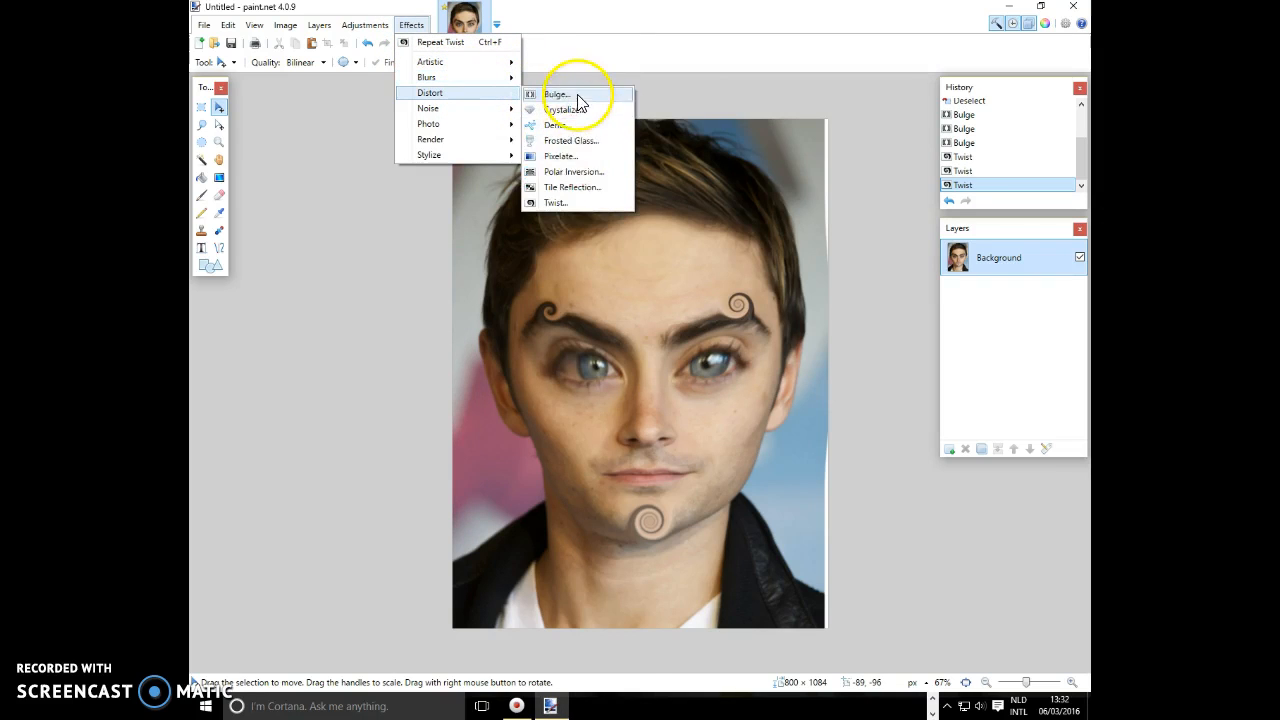
left_click(570, 95)
left_click_drag(572, 285, 286, 366)
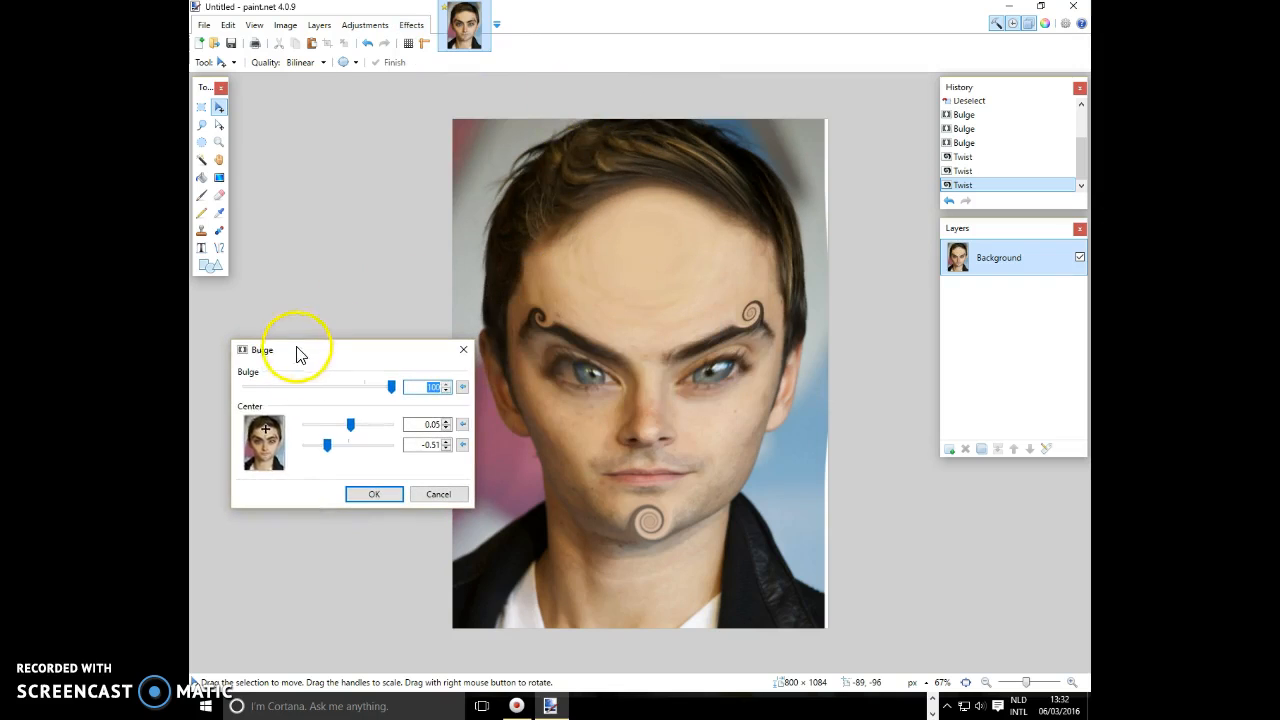
left_click(269, 437)
left_click_drag(269, 437, 273, 437)
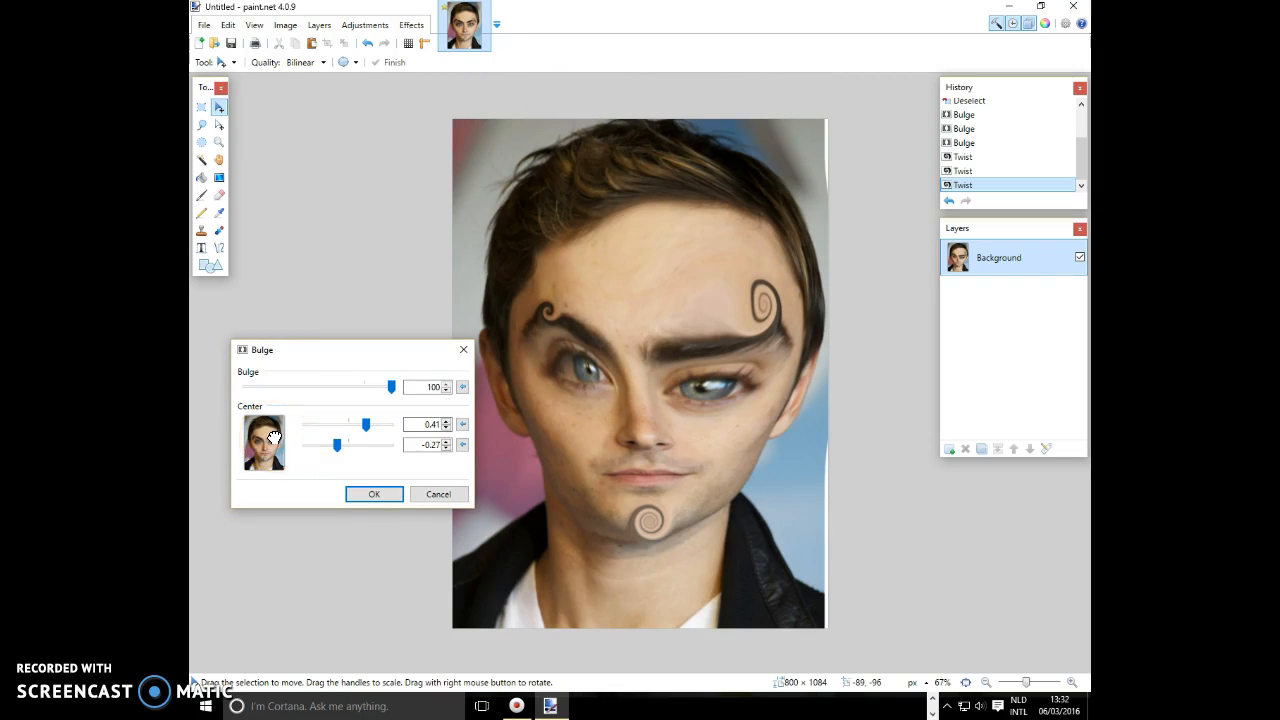
left_click(376, 496)
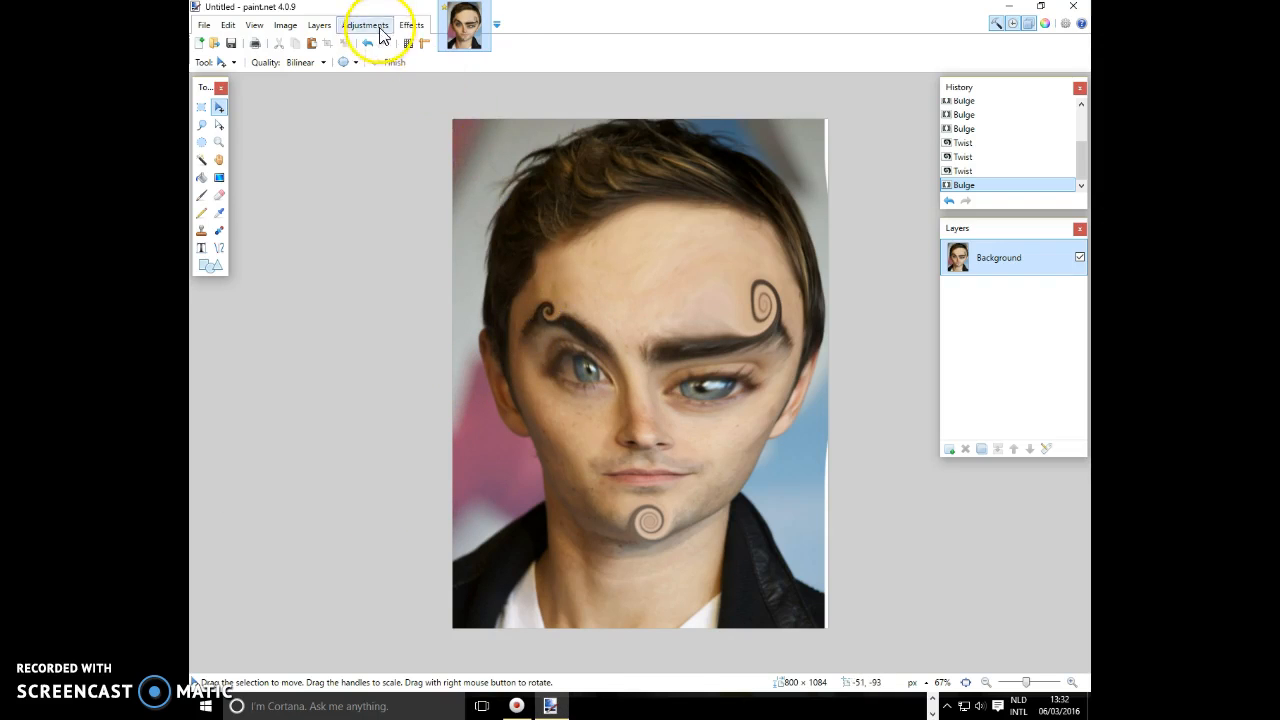
- Apply a matching Bulge distortion of 100 over the other eyebrow, centred at -0.38, -0.25
left_click(413, 26)
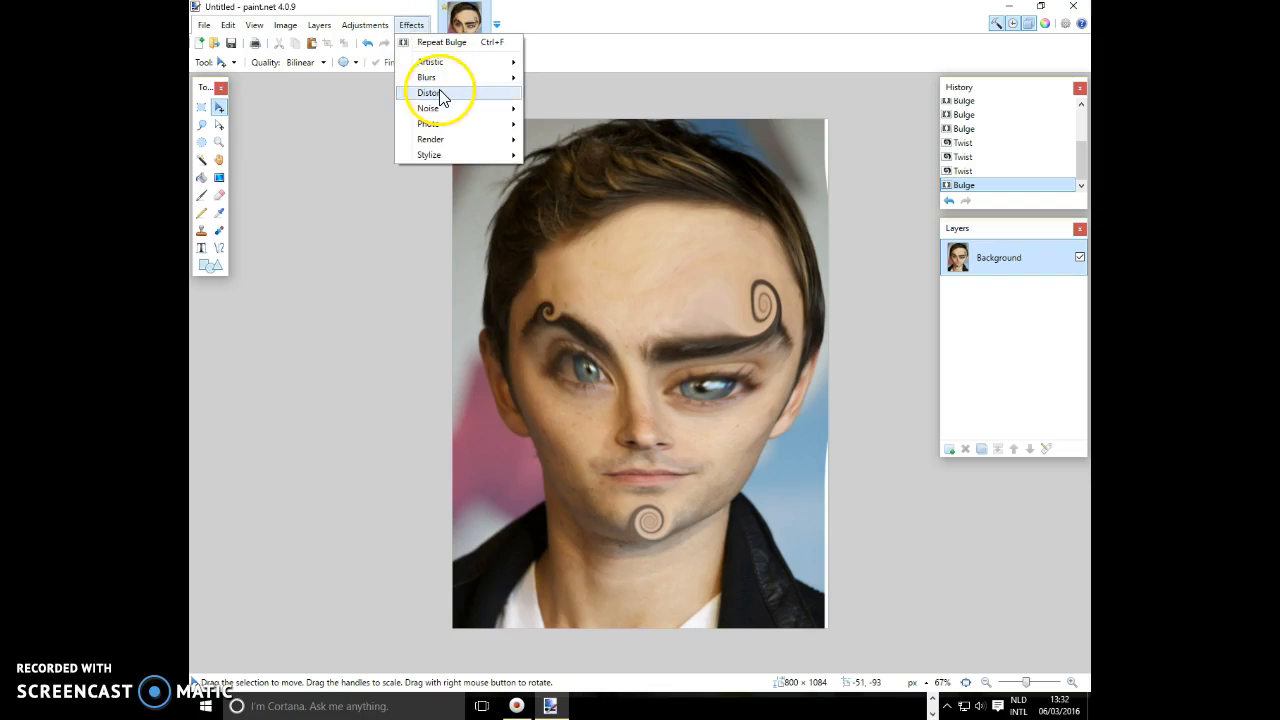
mouse_move(514, 96)
left_click(559, 94)
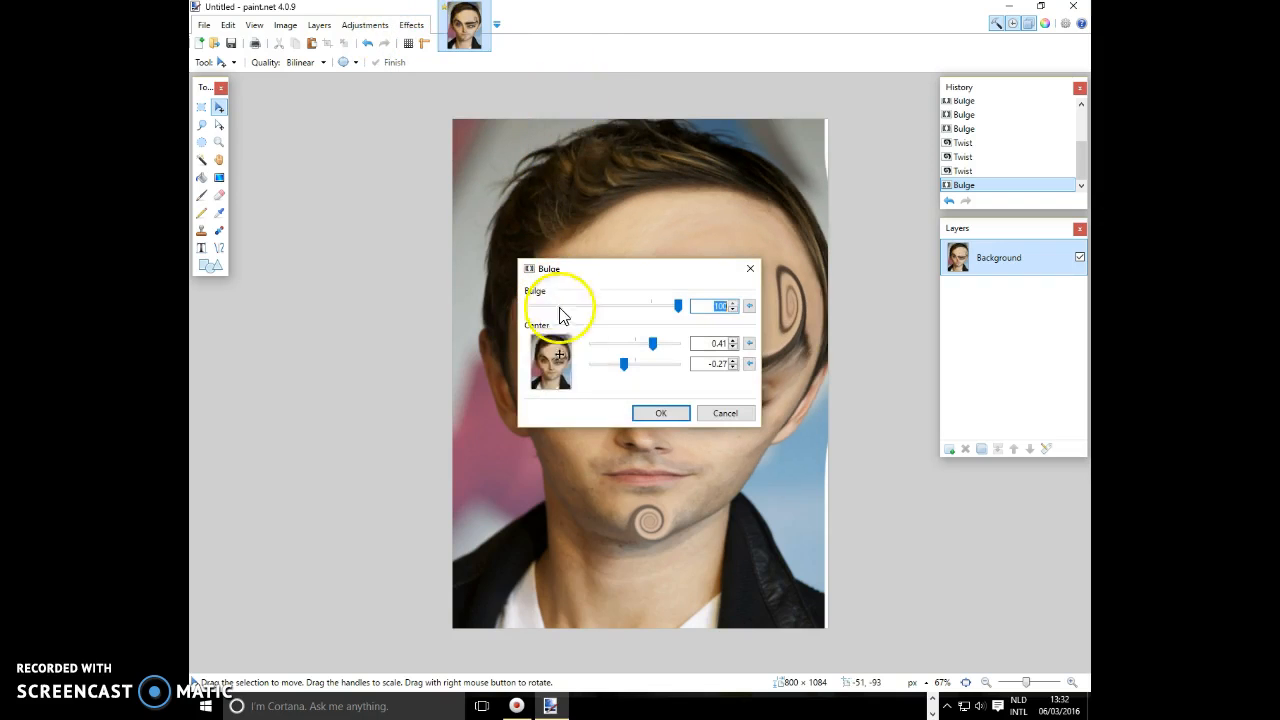
left_click_drag(557, 358, 538, 358)
left_click_drag(634, 269, 340, 363)
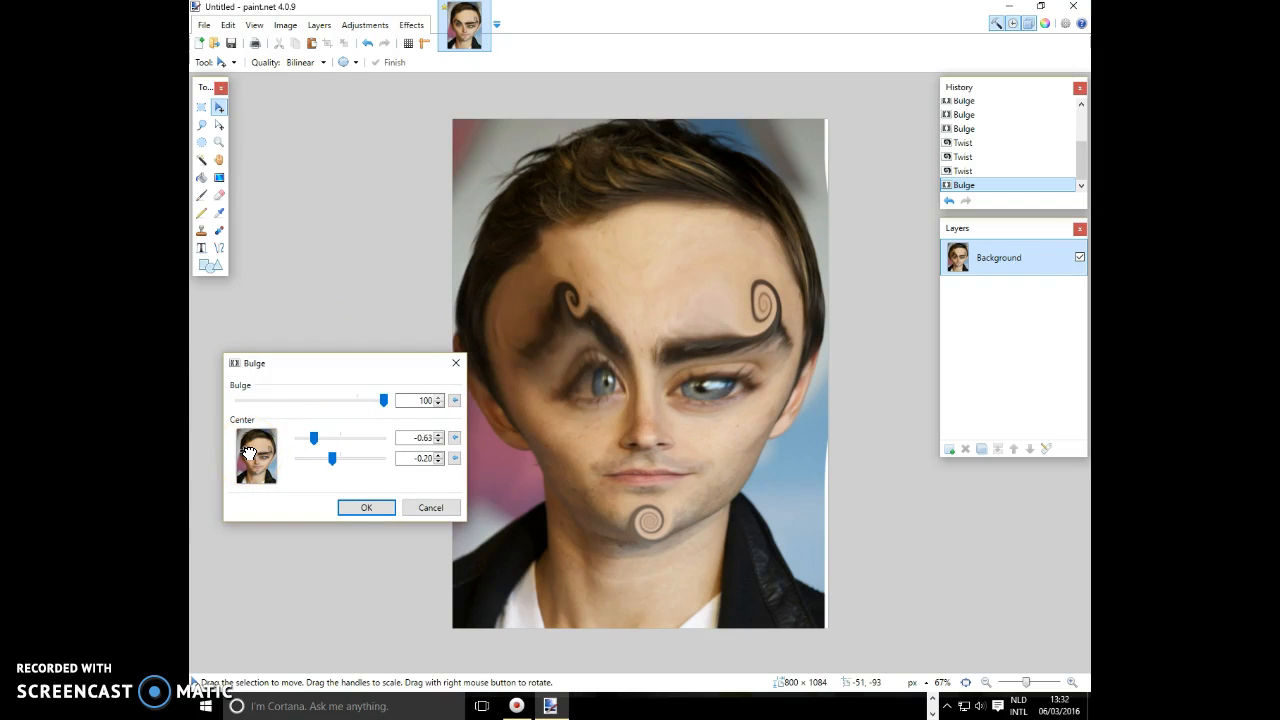
left_click_drag(250, 452, 253, 451)
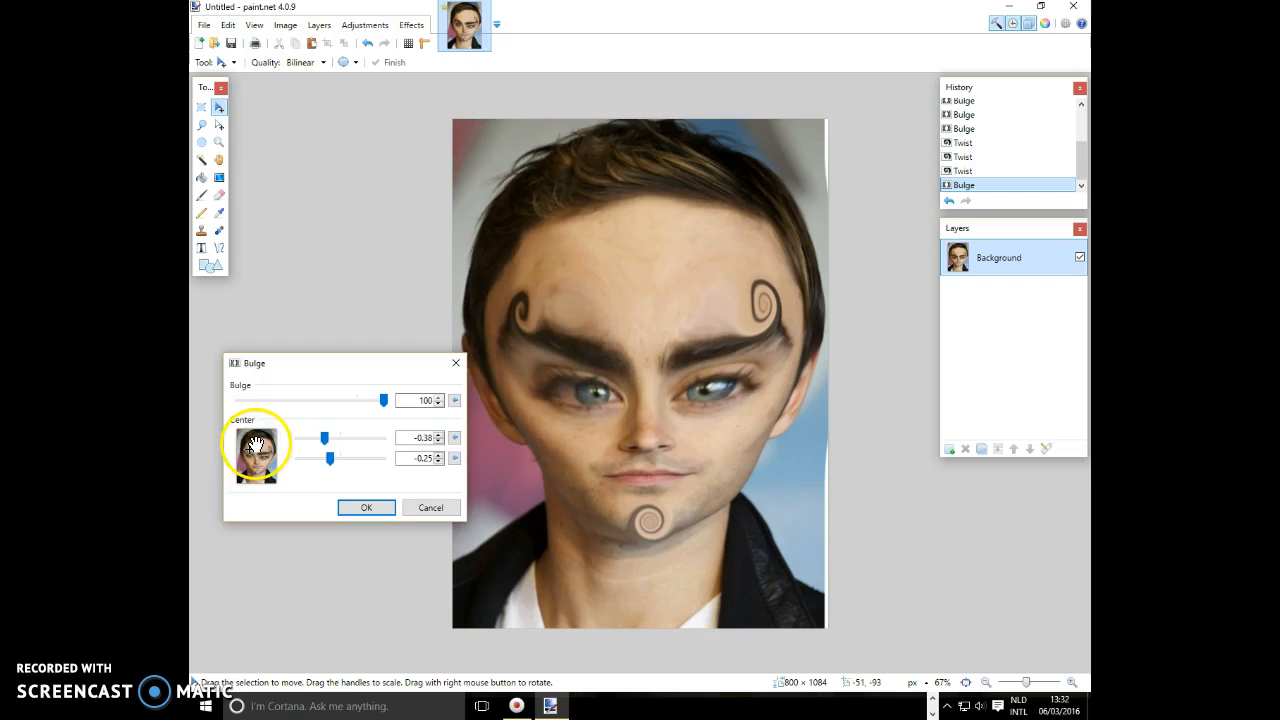
left_click(389, 506)
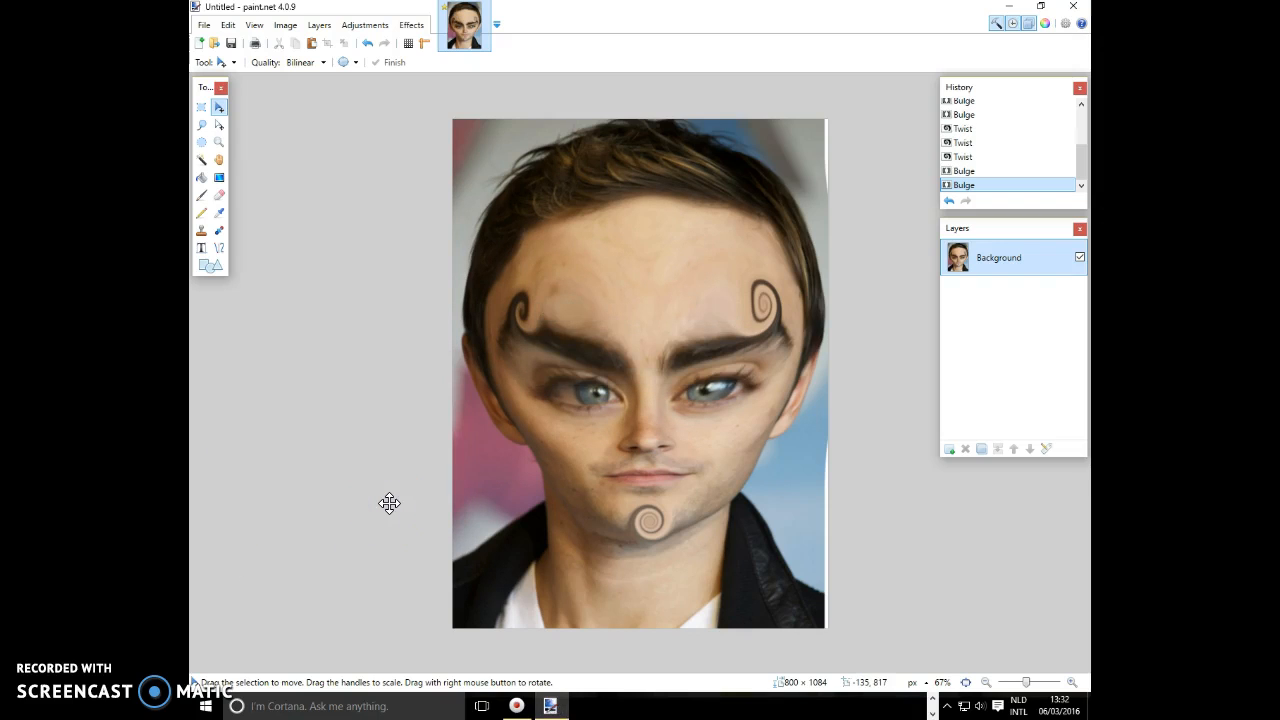
left_click(417, 543)
left_click(482, 471)
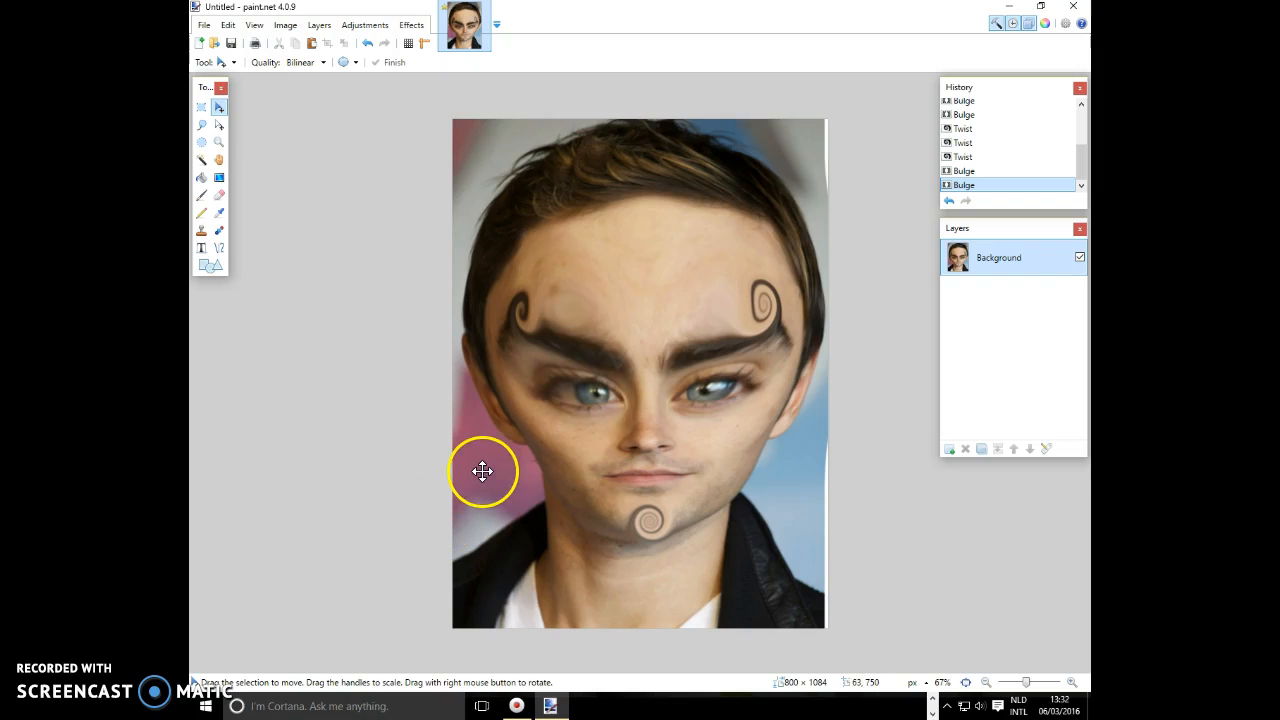